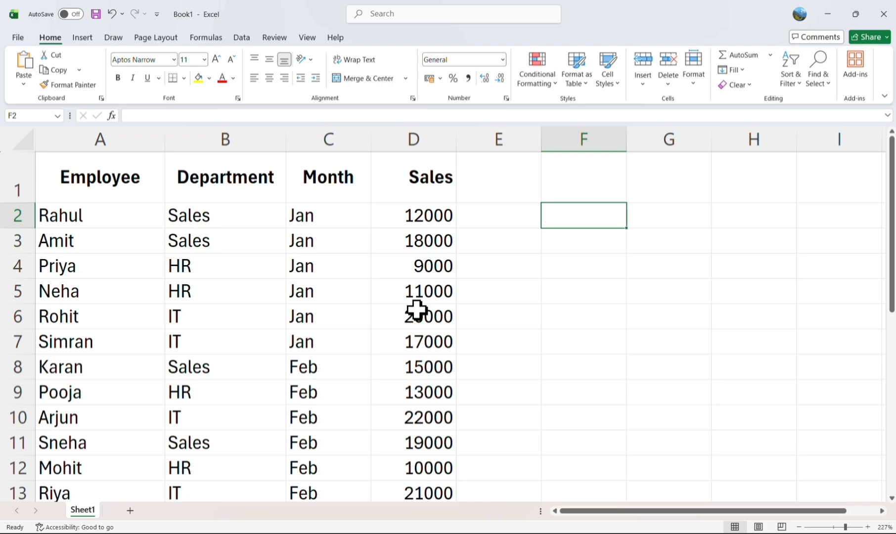
Review the sales records and the Employee, Department, Month and Sales column headers in the source data
scroll(416, 310, "down", 4)
scroll(416, 311, "up", 4)
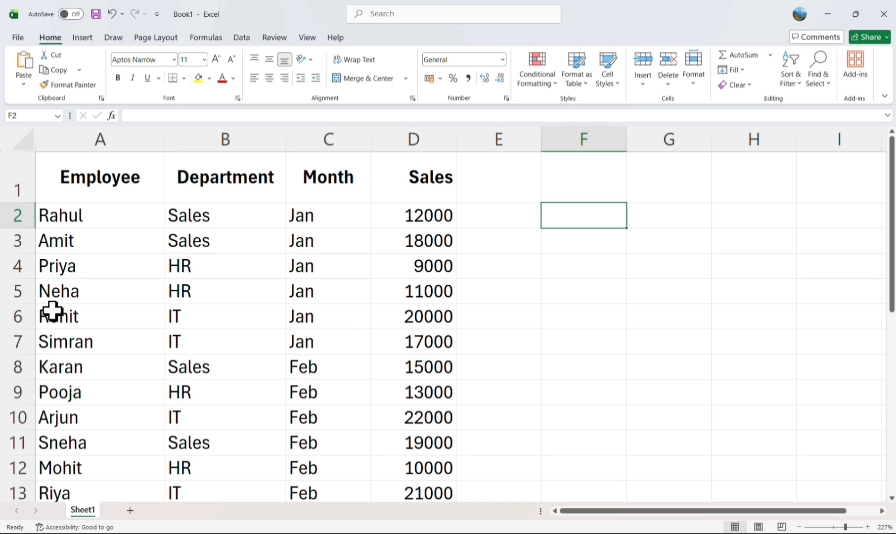
left_click(64, 206)
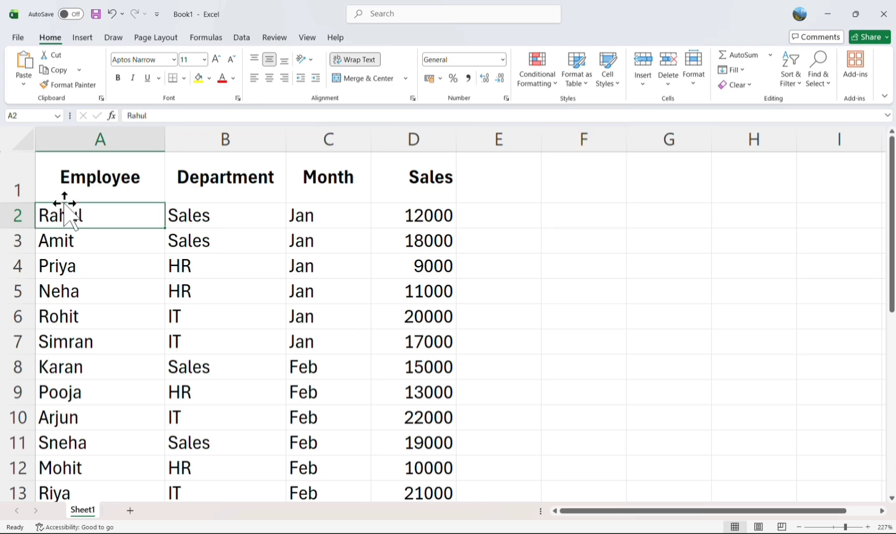
left_click(63, 191)
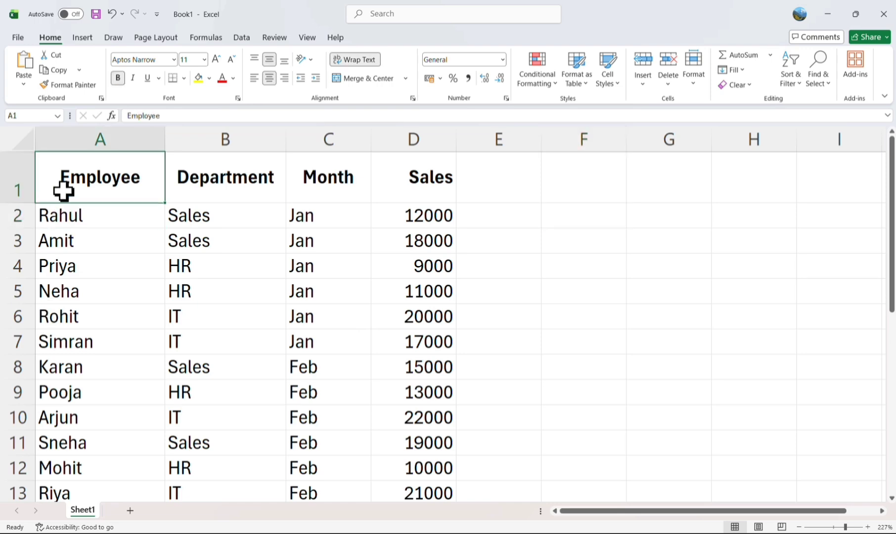
left_click(191, 183)
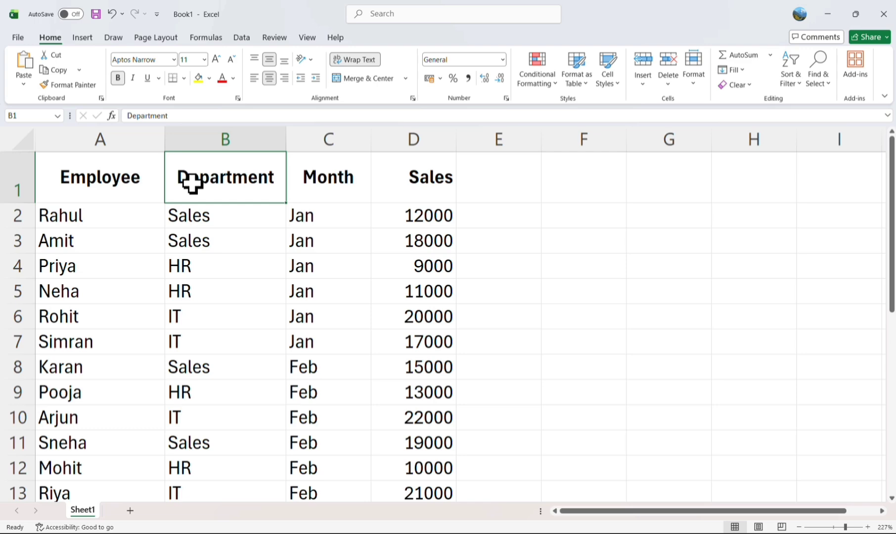
left_click(310, 186)
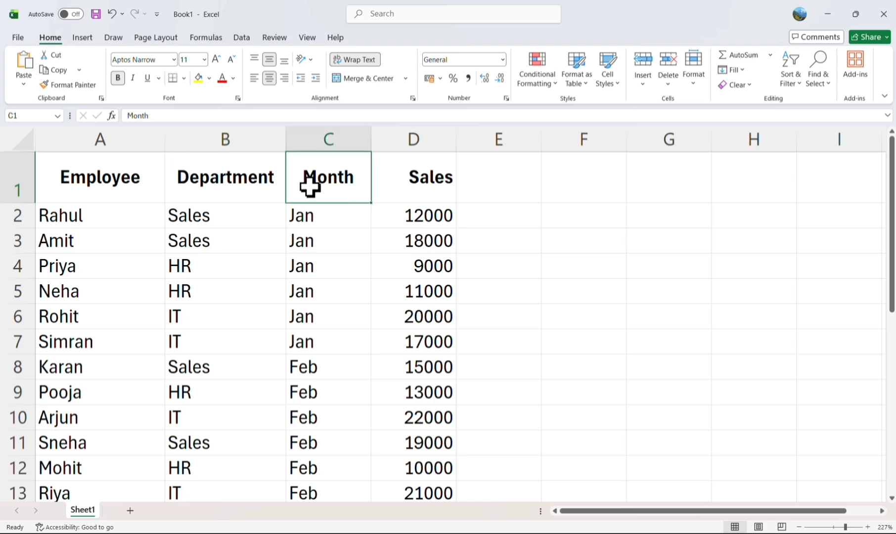
left_click(379, 177)
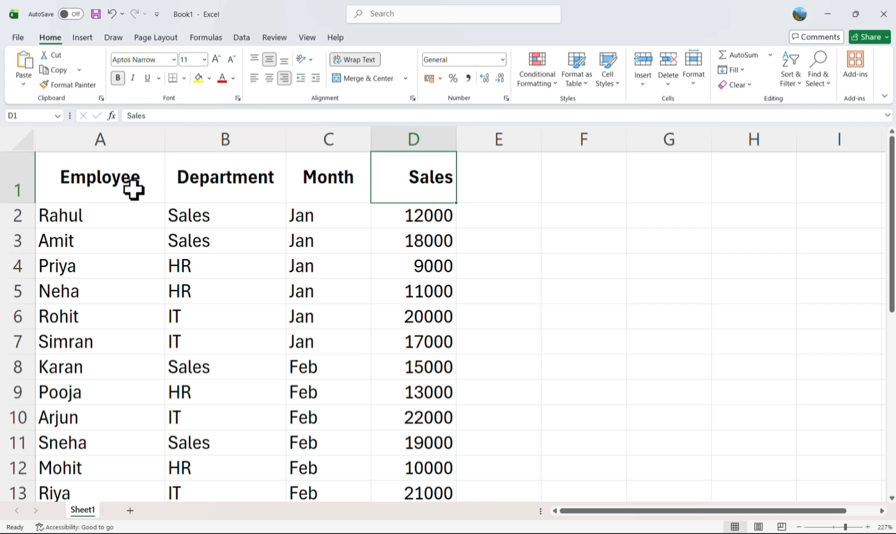
Create a PivotTable from the source range A1:D25 on a new worksheet
left_click_drag(133, 190, 443, 290)
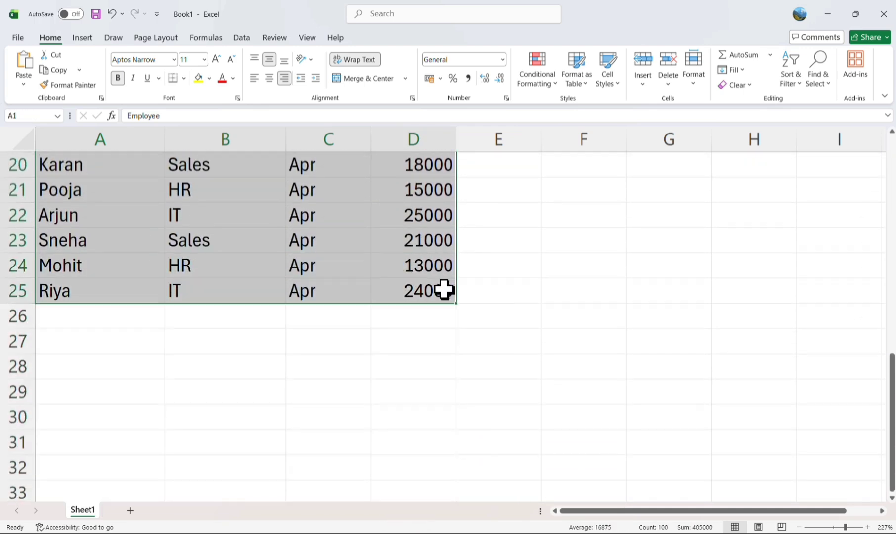
scroll(444, 291, "up", 7)
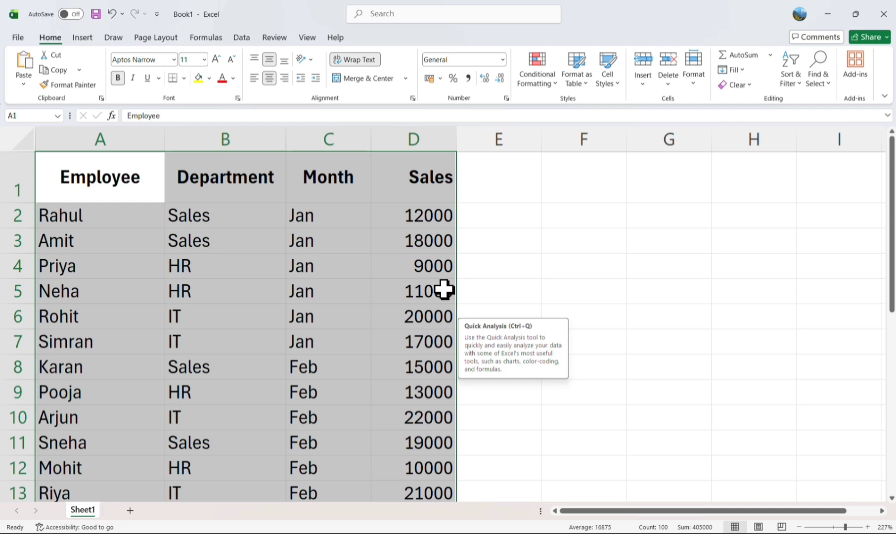
scroll(443, 291, "down", 3)
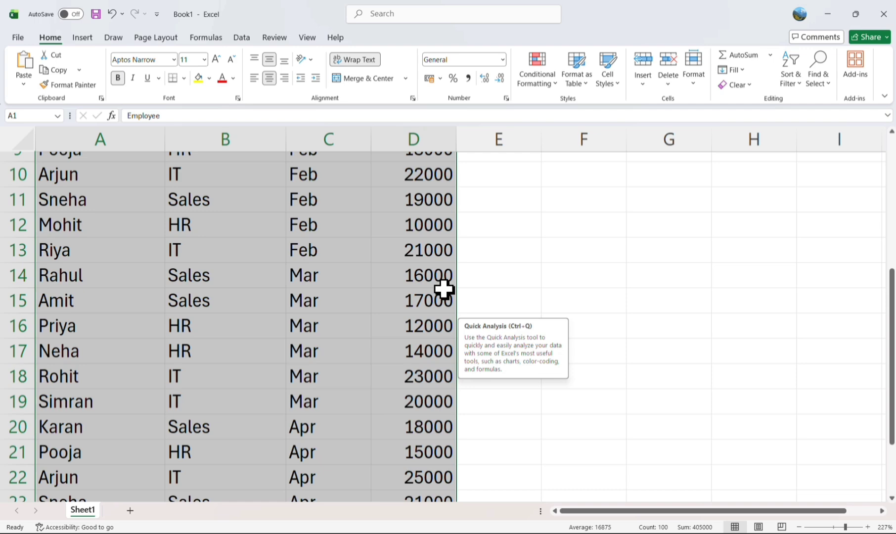
scroll(444, 290, "down", 1)
scroll(444, 290, "down", 1)
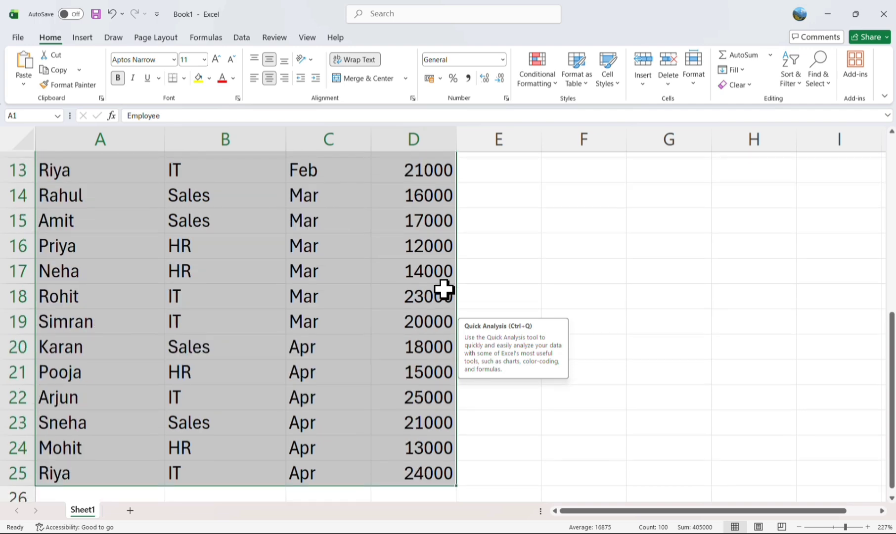
scroll(444, 290, "up", 1)
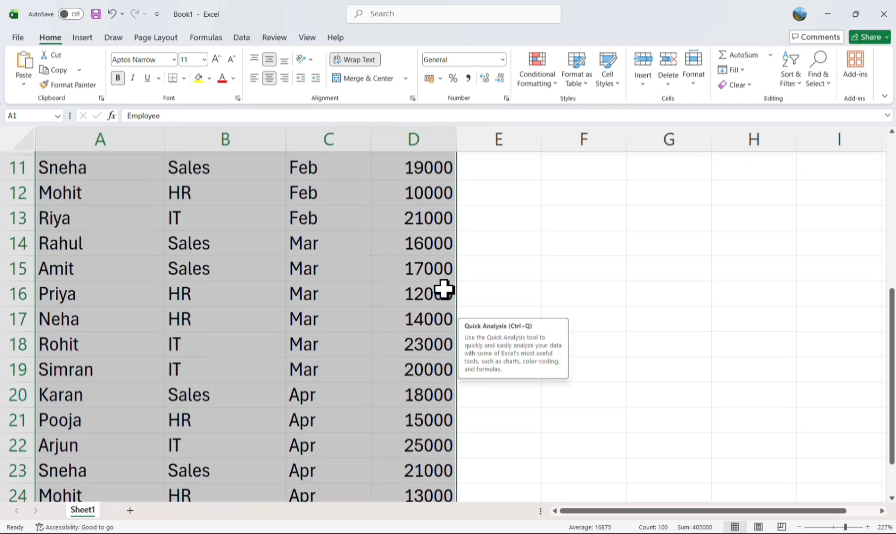
scroll(444, 291, "up", 1)
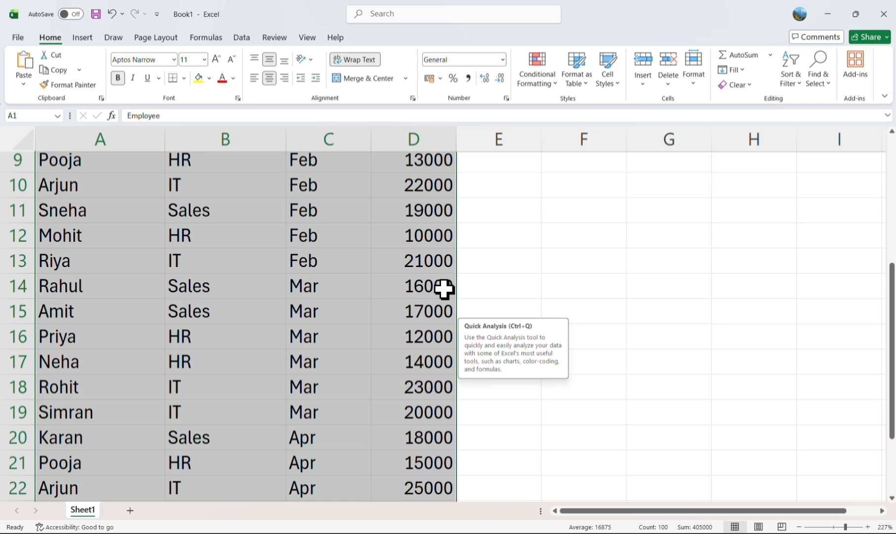
scroll(443, 290, "up", 3)
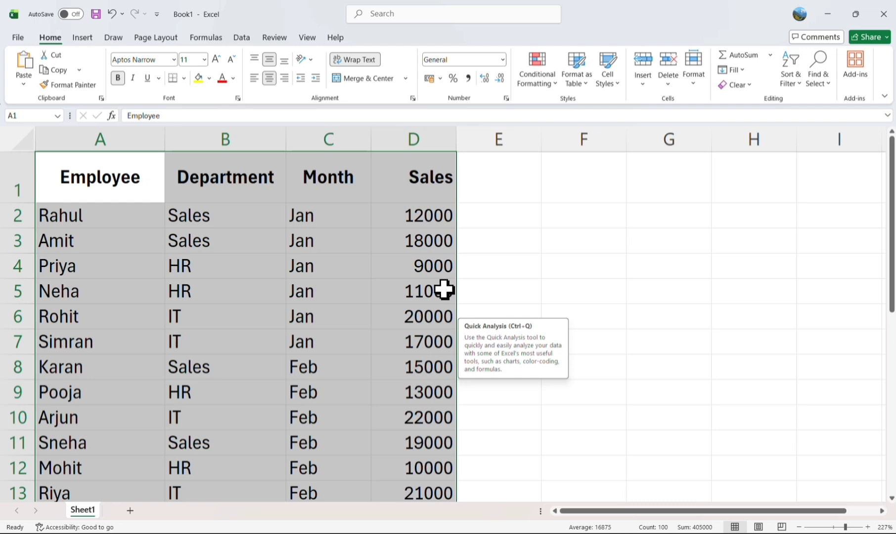
left_click(83, 40)
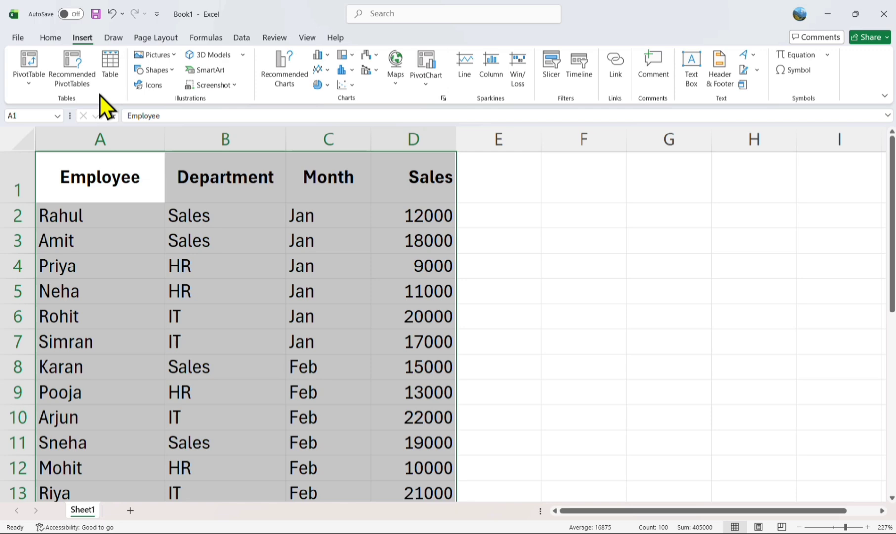
left_click(37, 67)
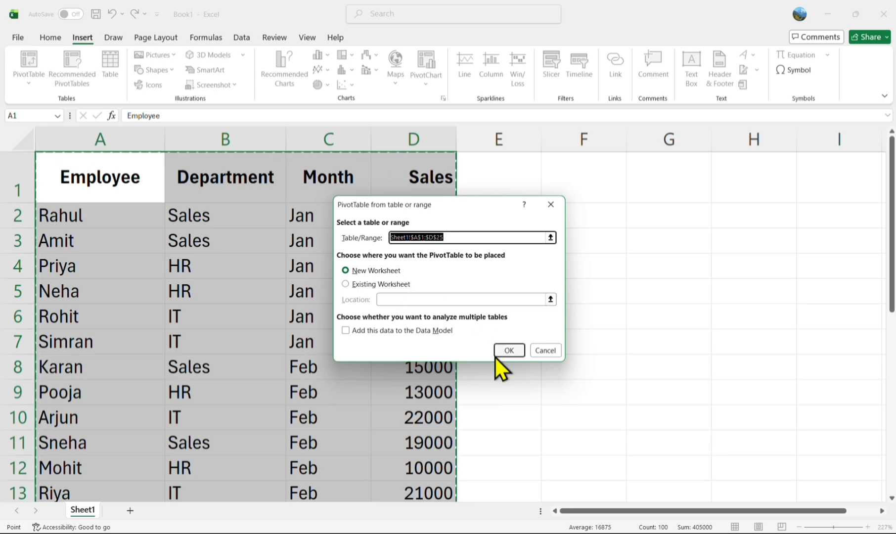
left_click(504, 349)
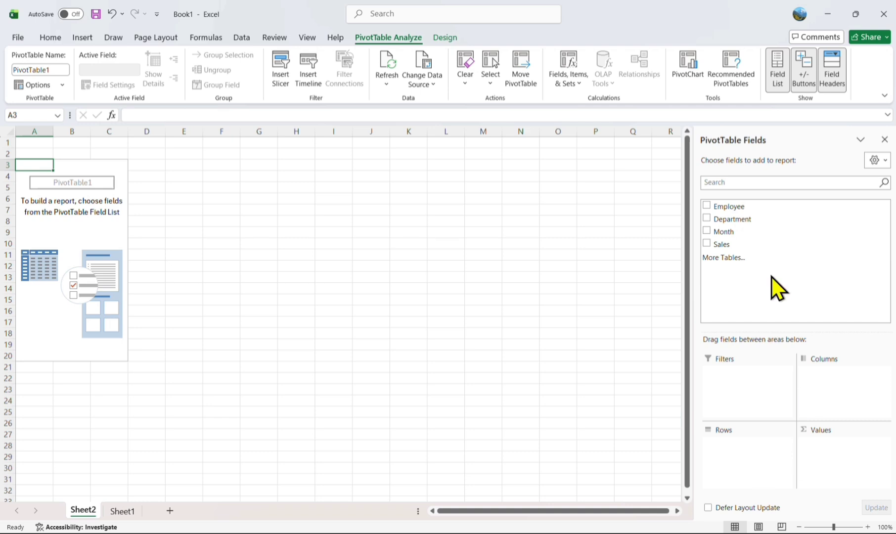
Lay out the PivotTable with Department as rows, Sales as values, Month as columns and Employee as the report filter
left_click_drag(756, 219, 749, 446)
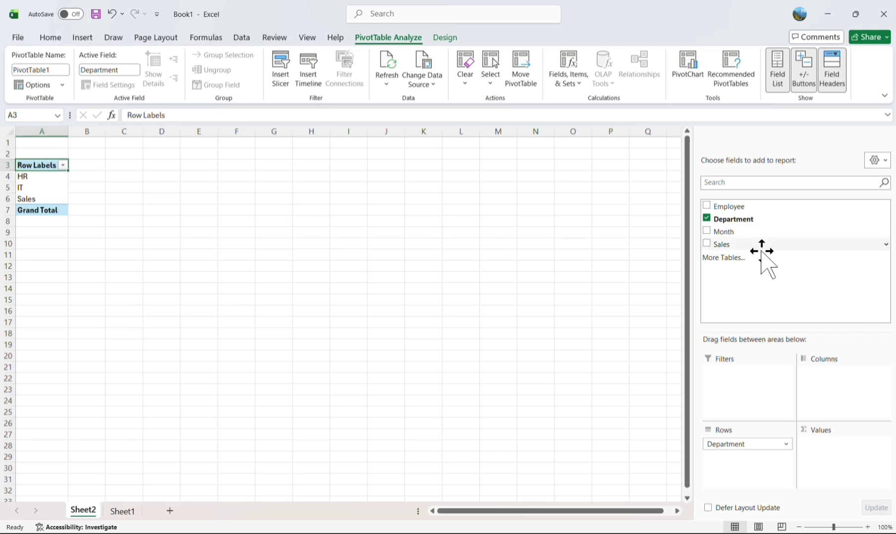
left_click_drag(761, 251, 844, 455)
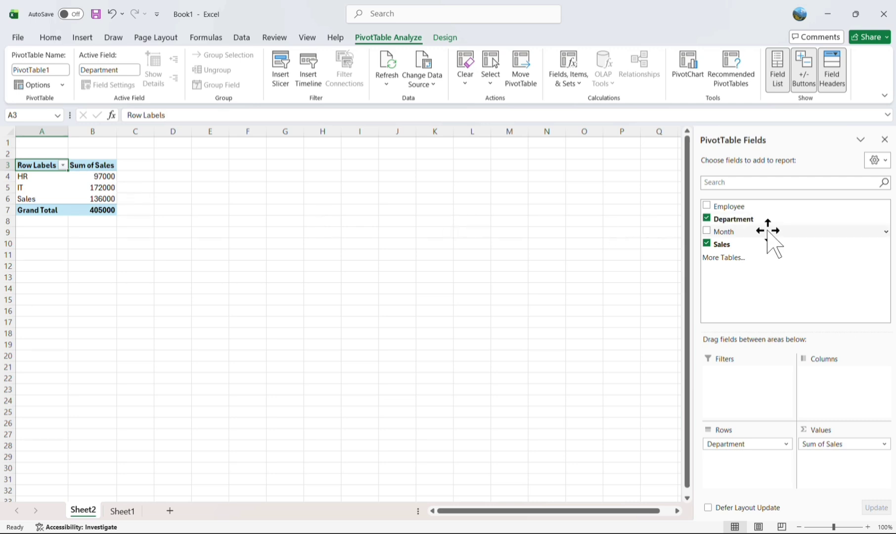
left_click_drag(771, 232, 843, 388)
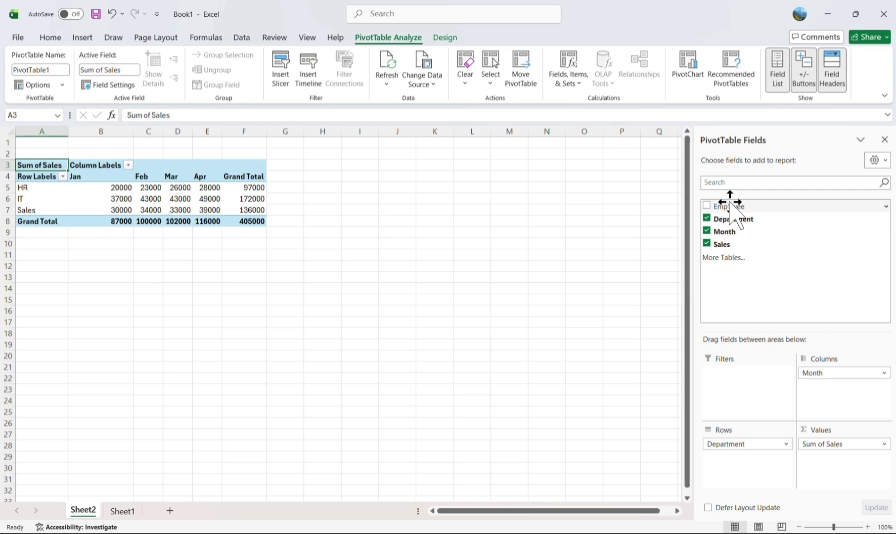
left_click_drag(735, 212, 752, 374)
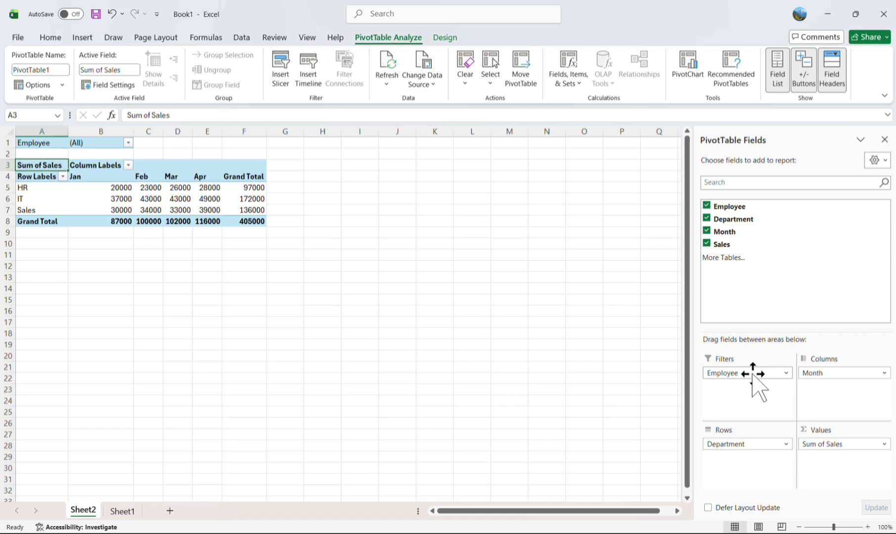
Filter the PivotTable to the single employee listed in the first data row of the source table
left_click(128, 143)
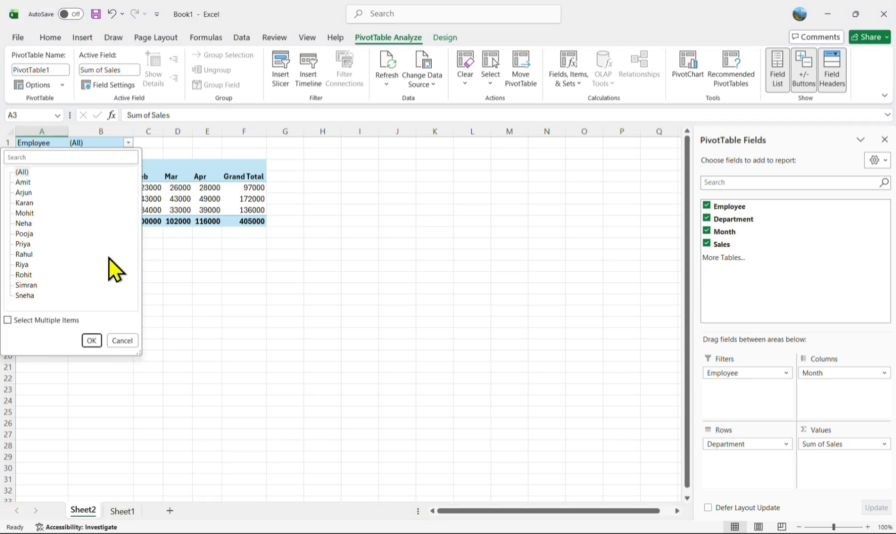
left_click(26, 254)
left_click(89, 338)
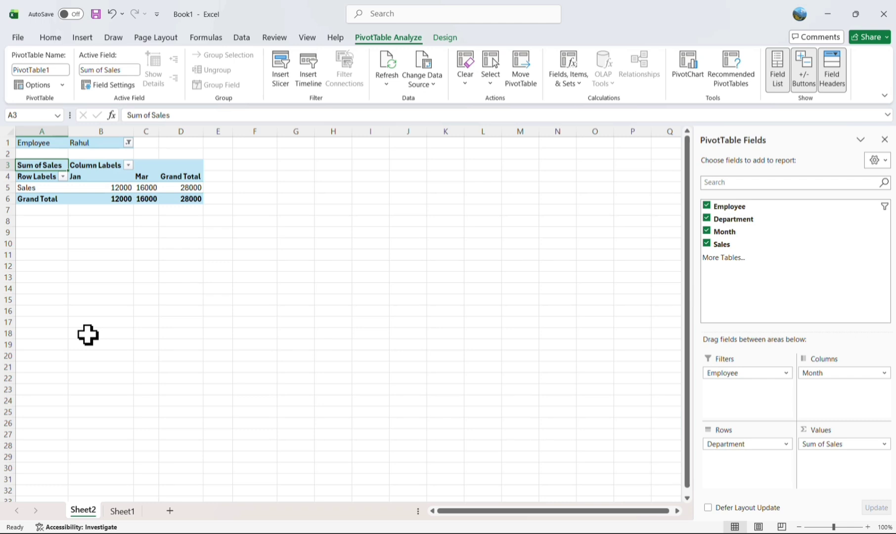
Allow multiple items in the Employee report filter and reset it to include all employees
left_click(128, 143)
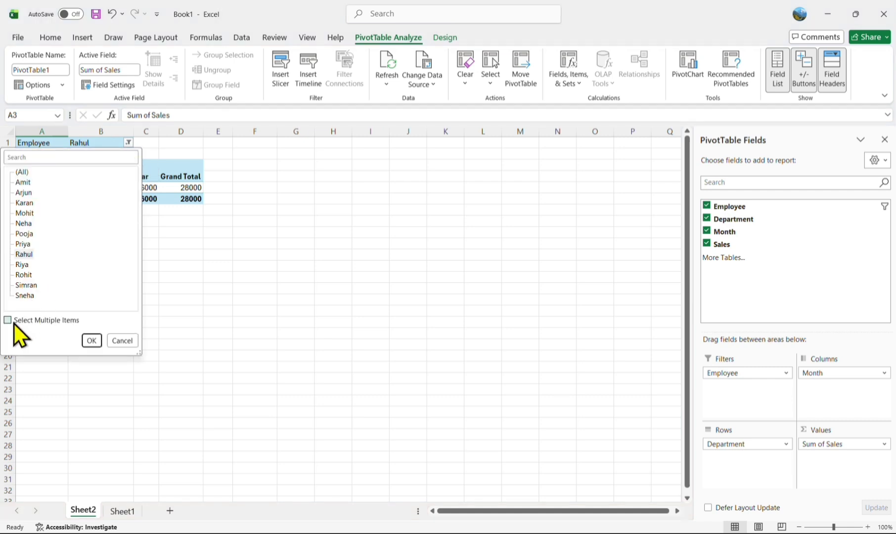
left_click(13, 323)
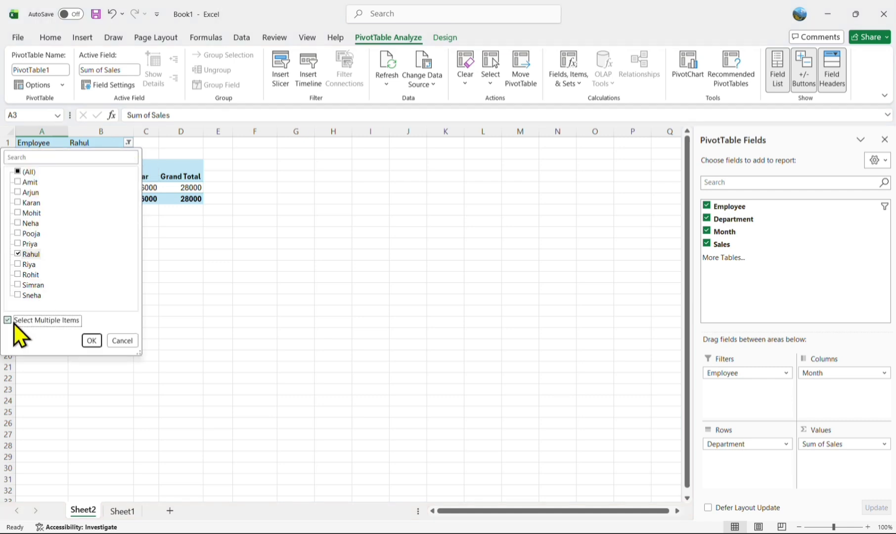
left_click(17, 172)
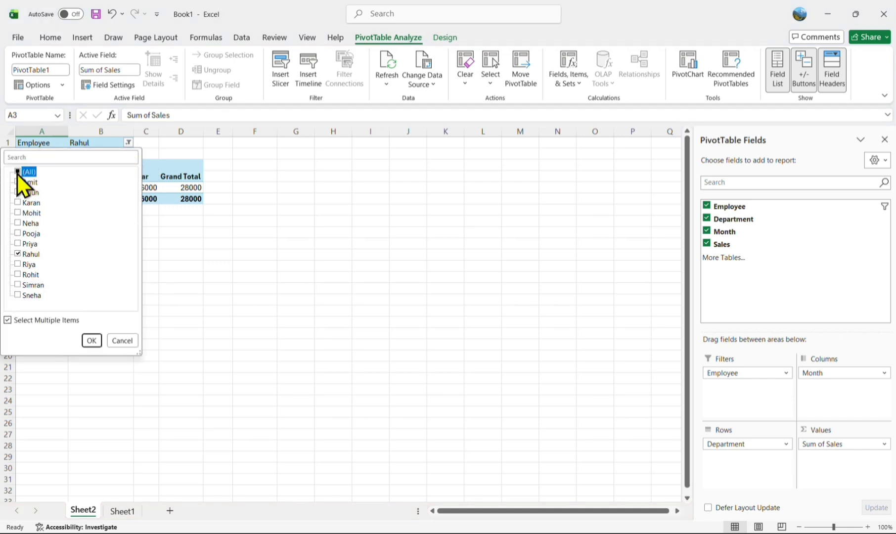
left_click(89, 344)
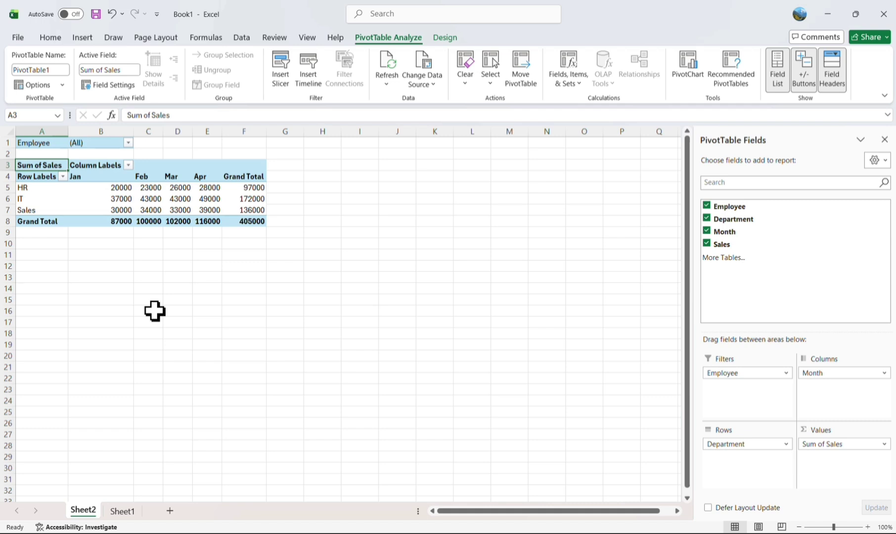
Summarize the PivotTable's Sales values by Average
left_click(121, 189)
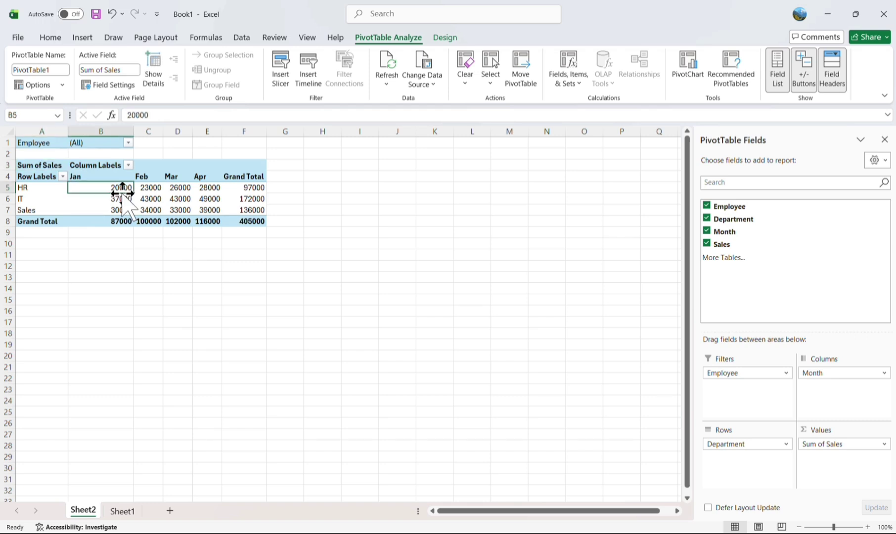
right_click(99, 191)
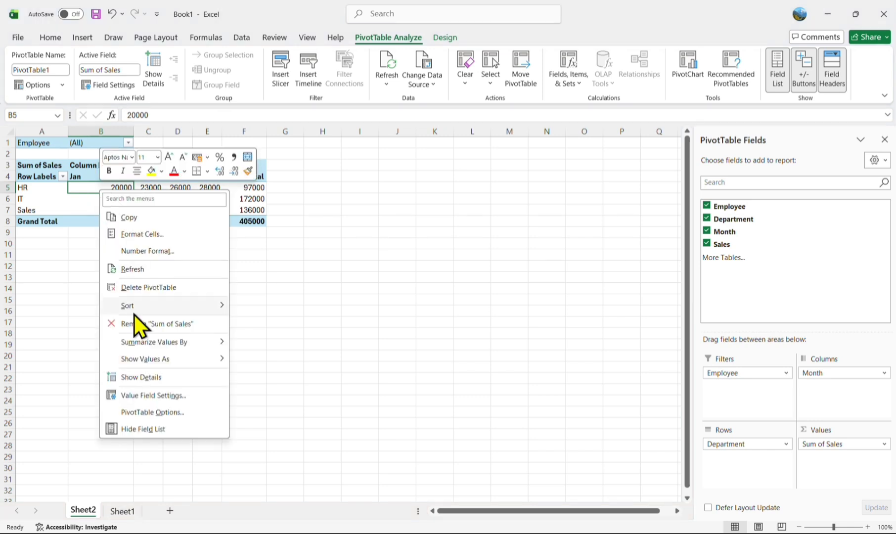
mouse_move(144, 337)
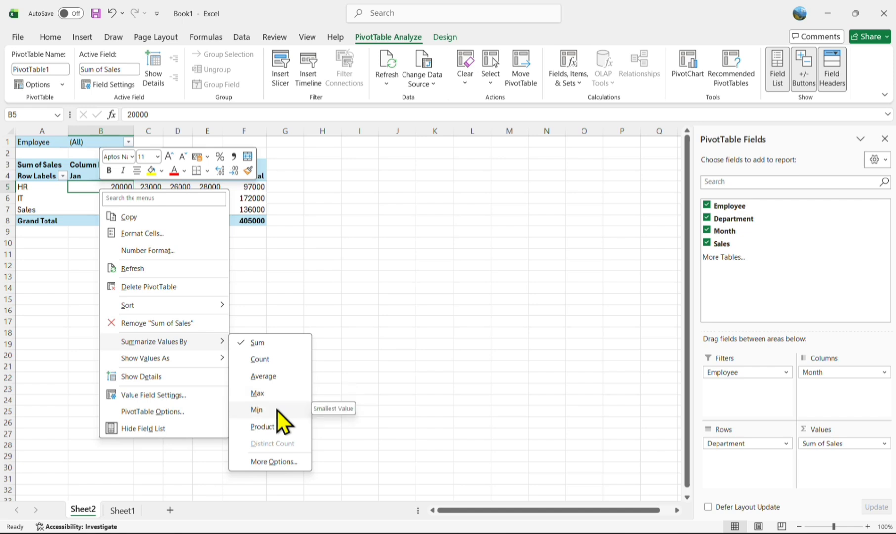
left_click(266, 382)
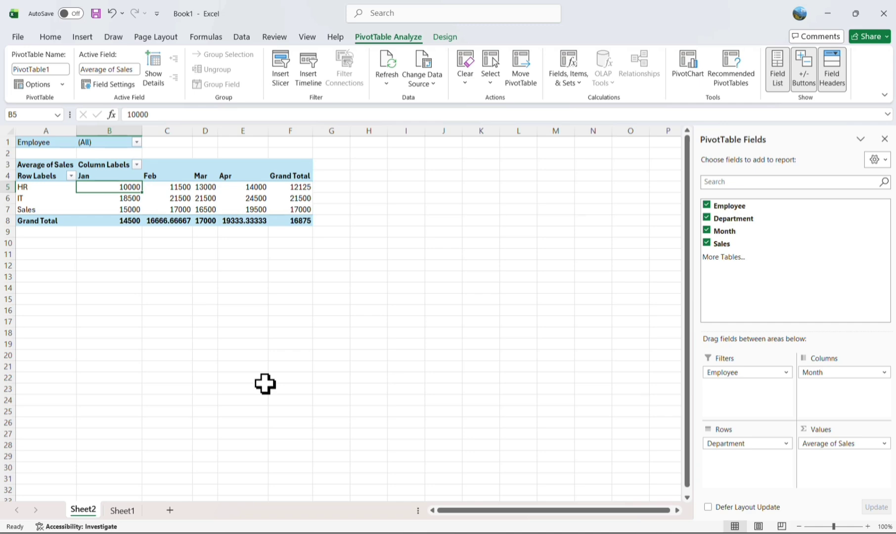
In the Sheet1 source table, set the Sales values in D2:D6 to 20000, 20000, 15000, 12000 and 35000
left_click(134, 511)
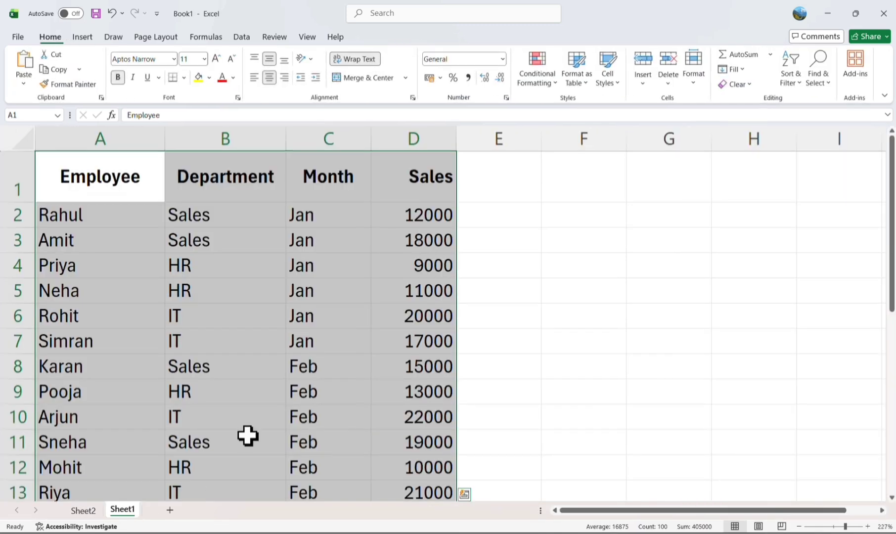
left_click(388, 224)
key("BackSpace")
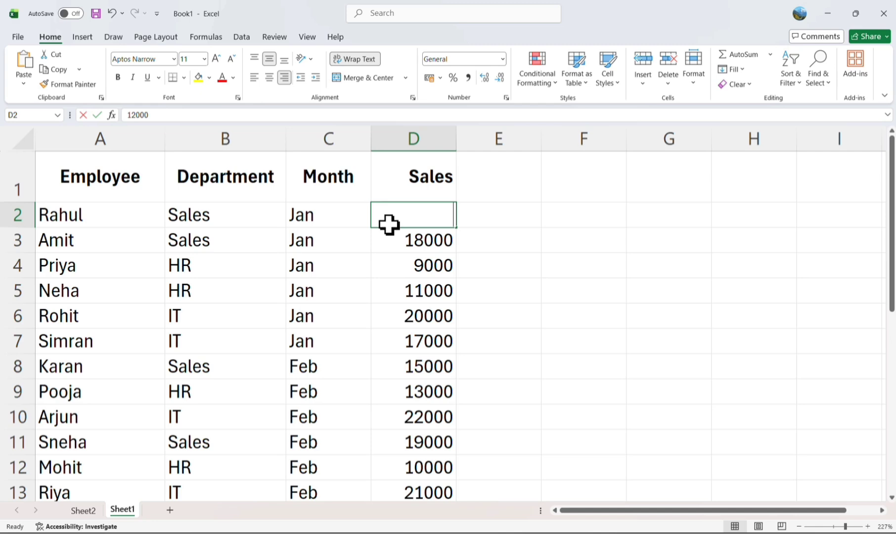
type("20000")
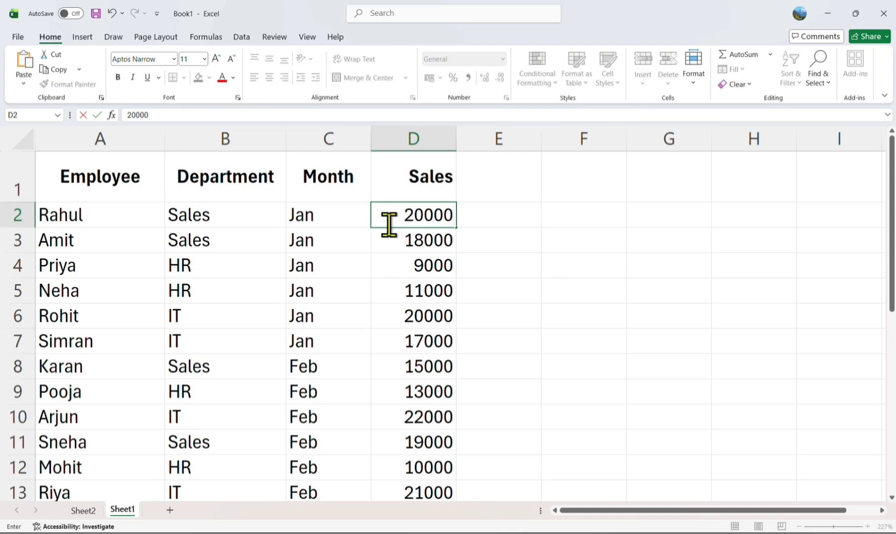
key("Return")
type("20000")
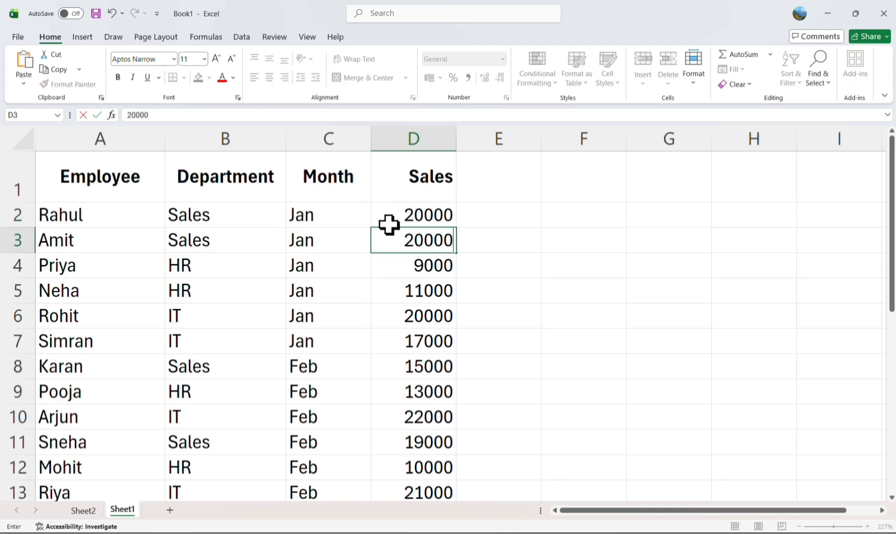
key("Return")
type("15000")
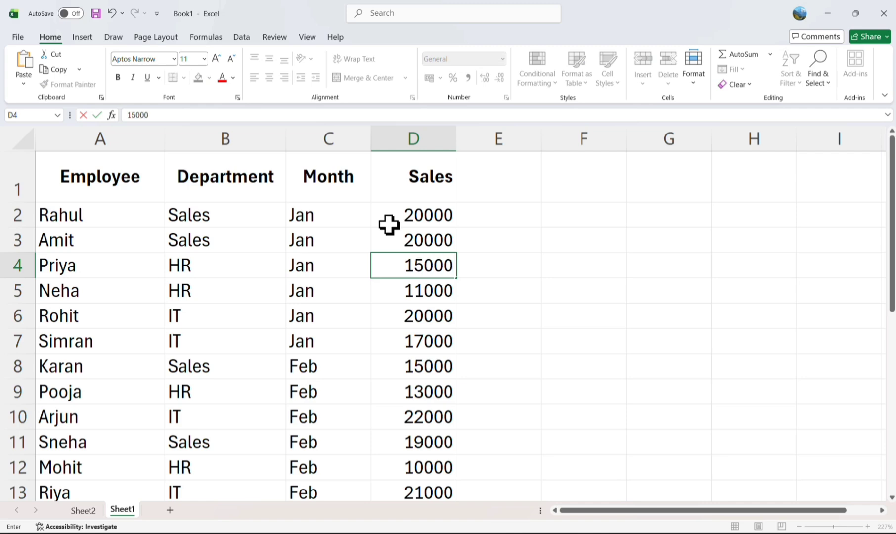
key("Return")
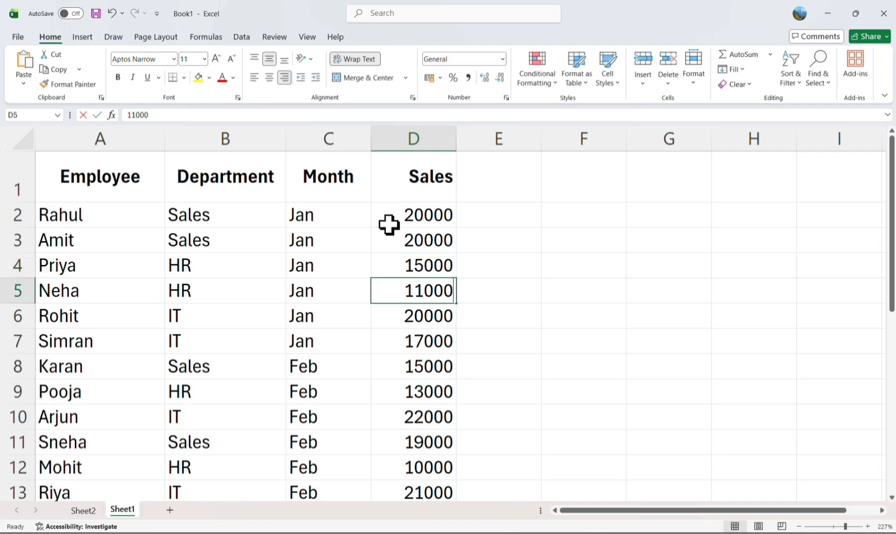
type("12000")
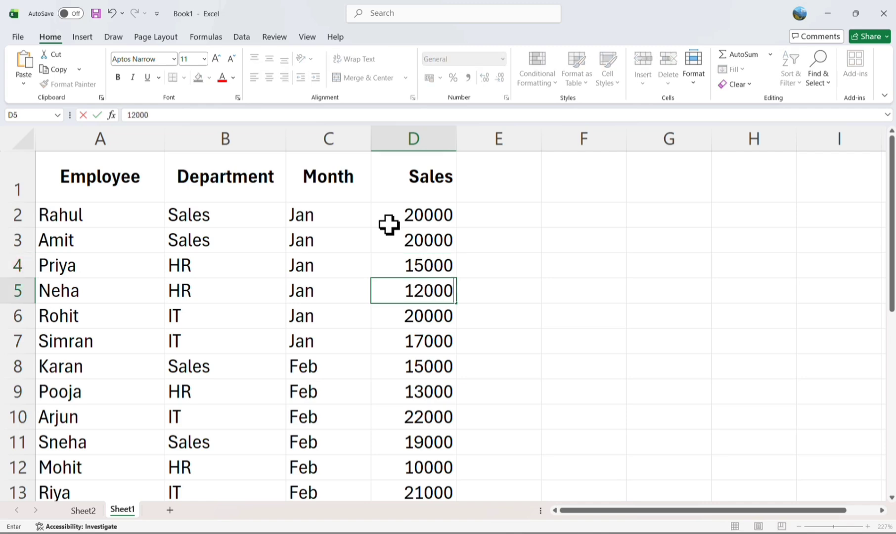
key("Return")
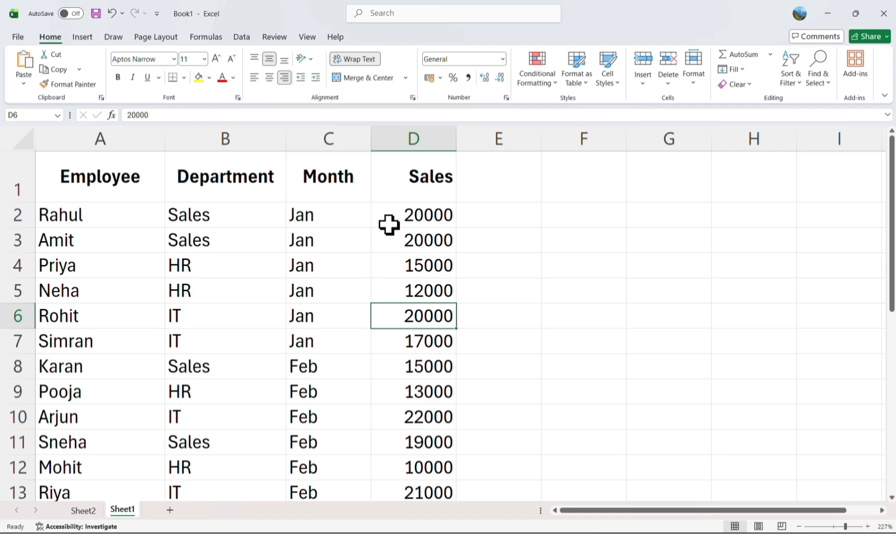
type("350000")
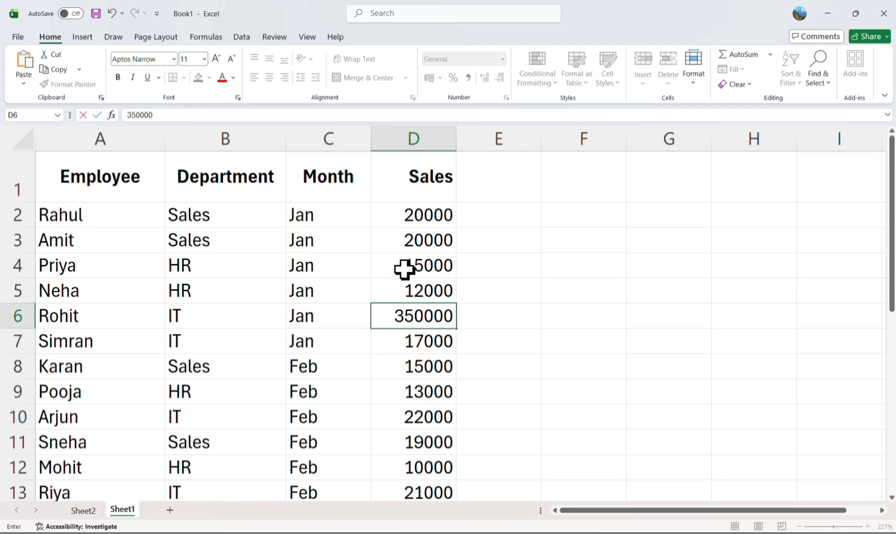
key("BackSpace")
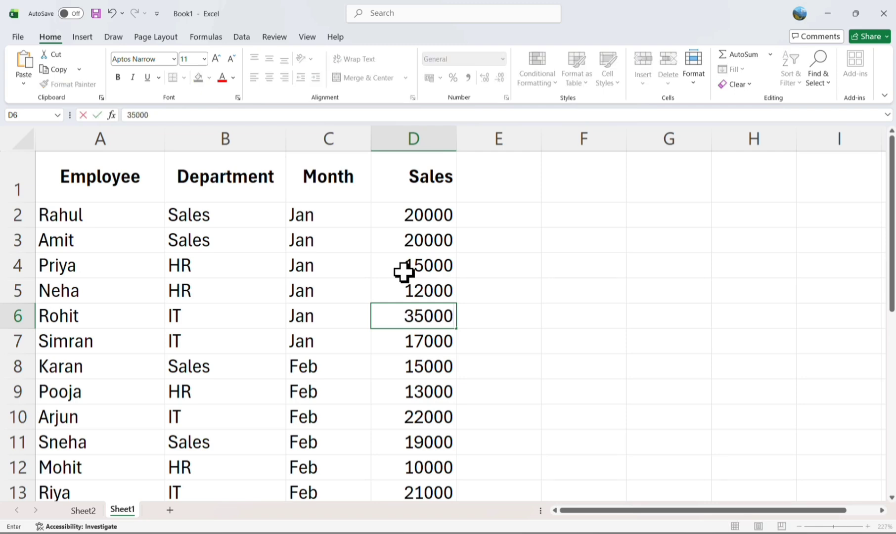
Set the Sales values in D10:D12 of the source table to 23000, 28000 and 20000
left_click(416, 417)
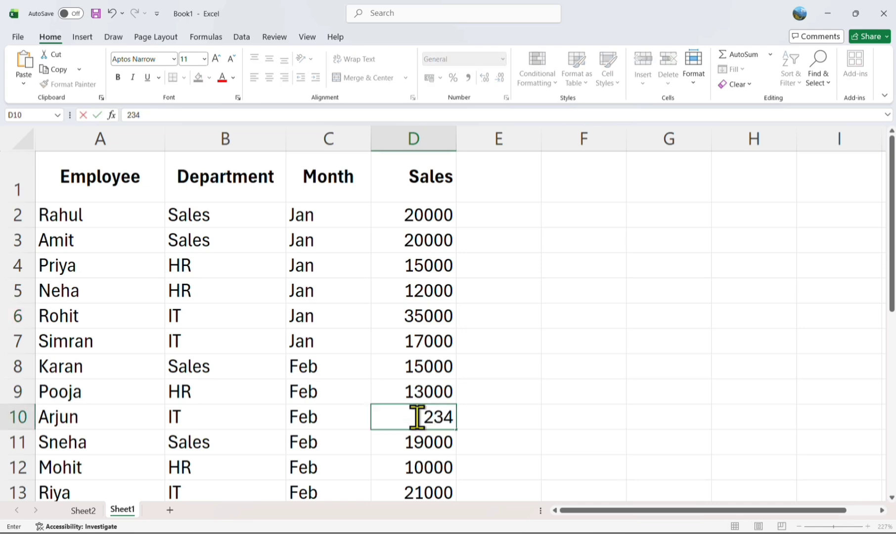
key("BackSpace")
key("BackSpace")
type("3000")
left_click(413, 441)
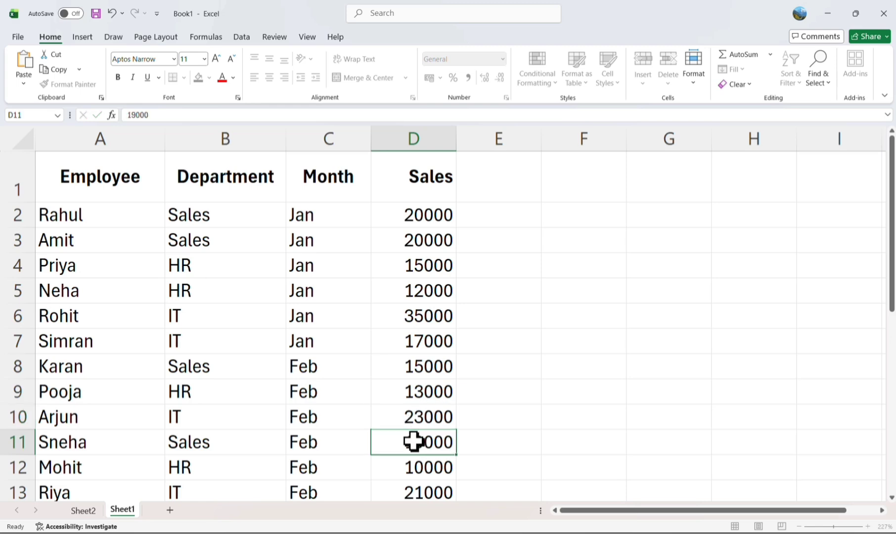
type("28000")
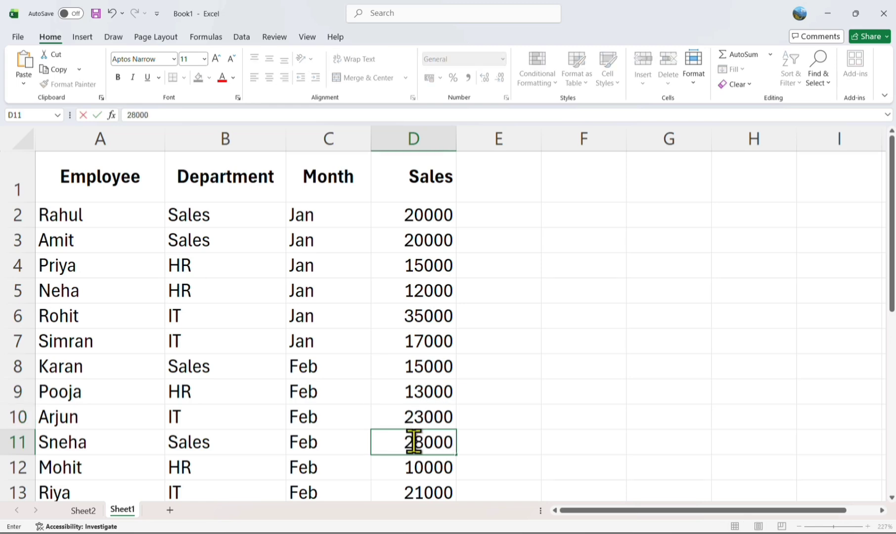
left_click(416, 466)
type("20000")
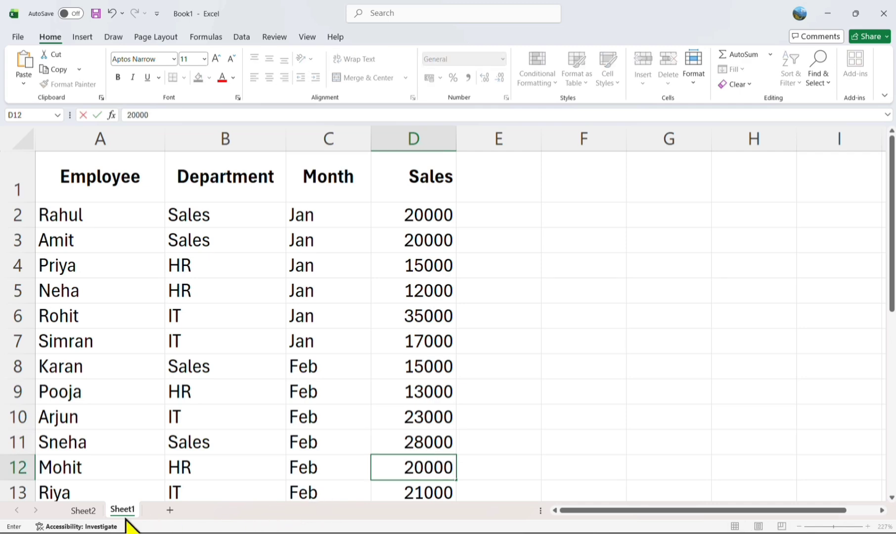
key("Escape")
Refresh the PivotTable on Sheet2 with the edited source data
left_click(93, 509)
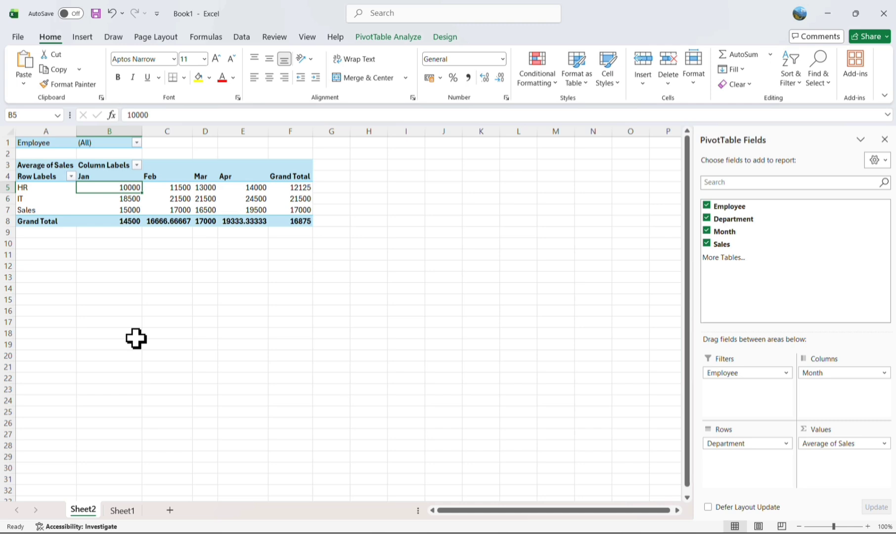
left_click(157, 189)
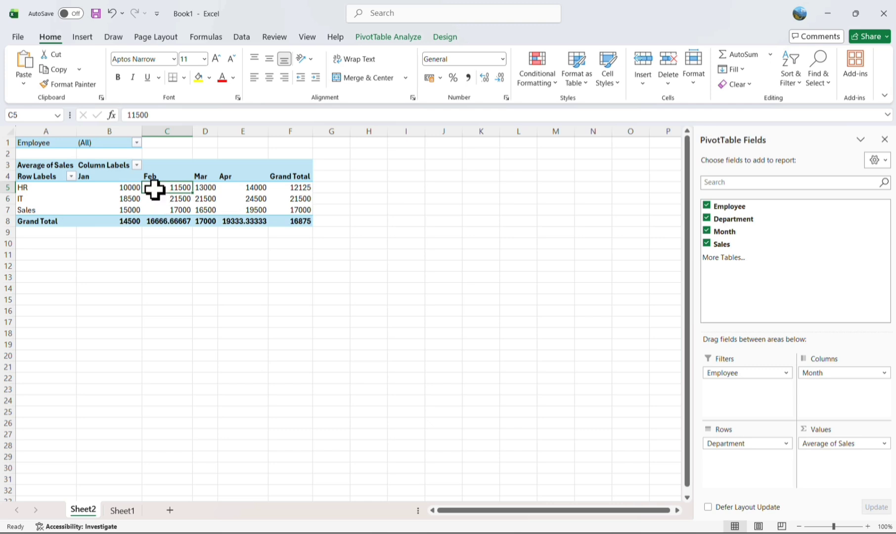
right_click(156, 187)
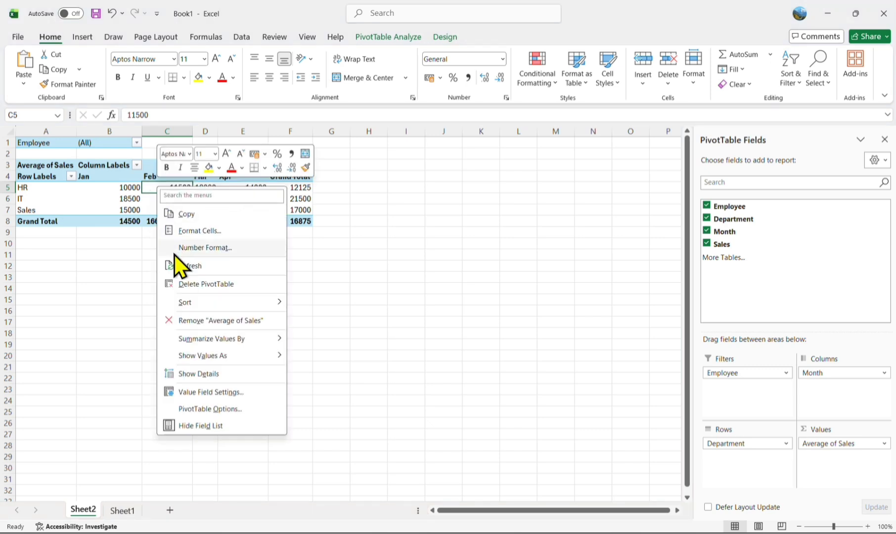
left_click(179, 265)
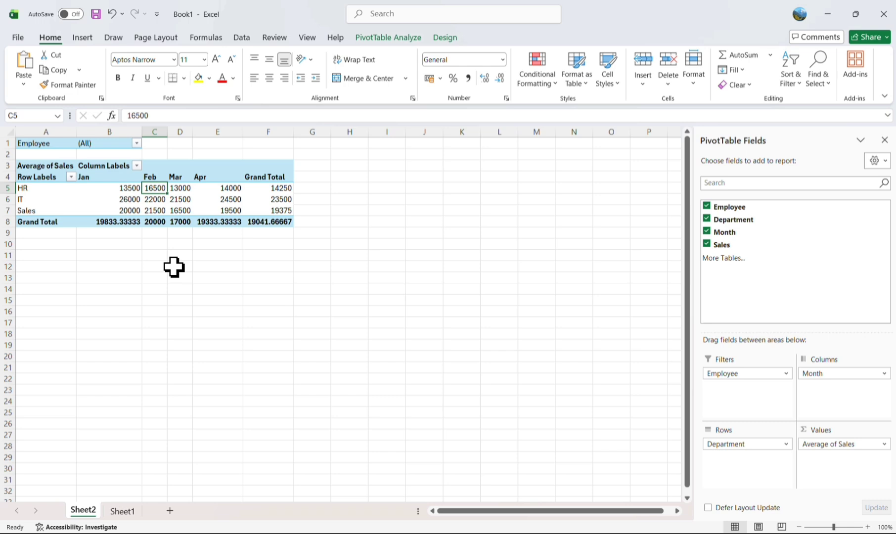
Try the Compact Form and Outline Form report layouts on the PivotTable
left_click(97, 191)
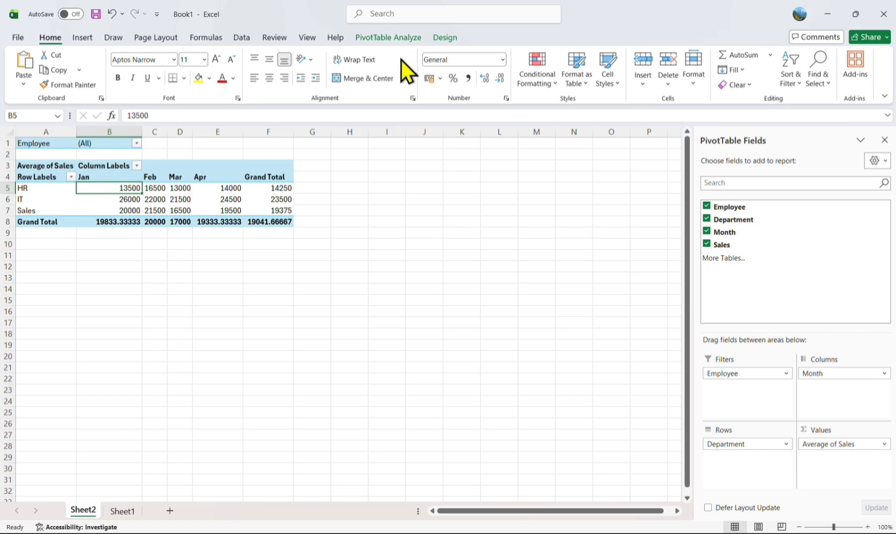
left_click(443, 47)
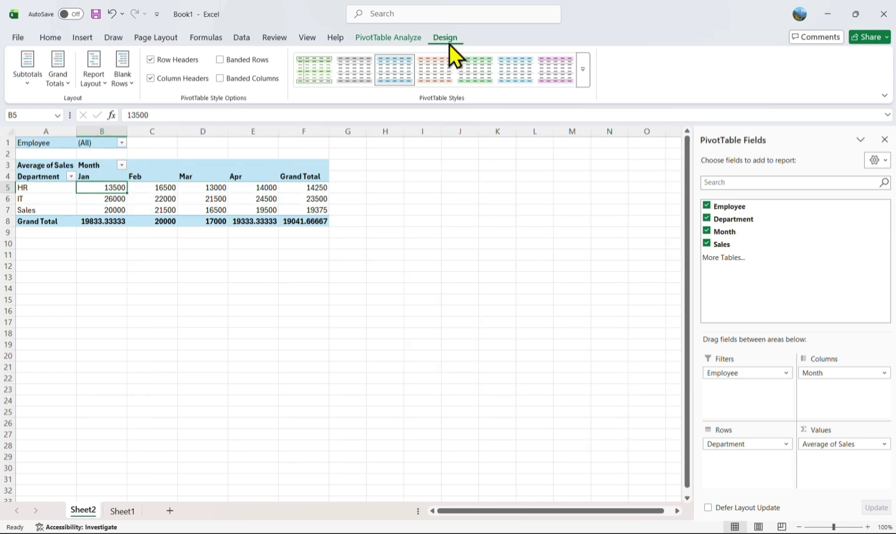
left_click(84, 79)
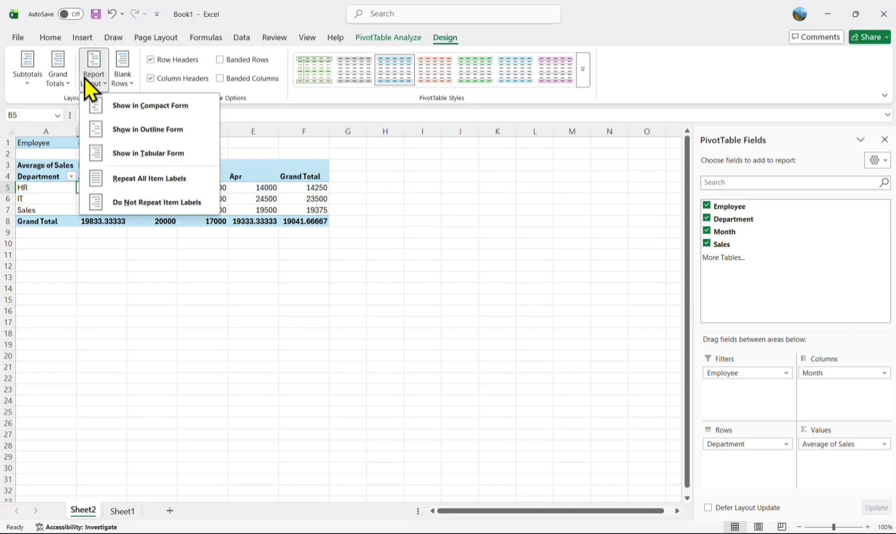
left_click(104, 107)
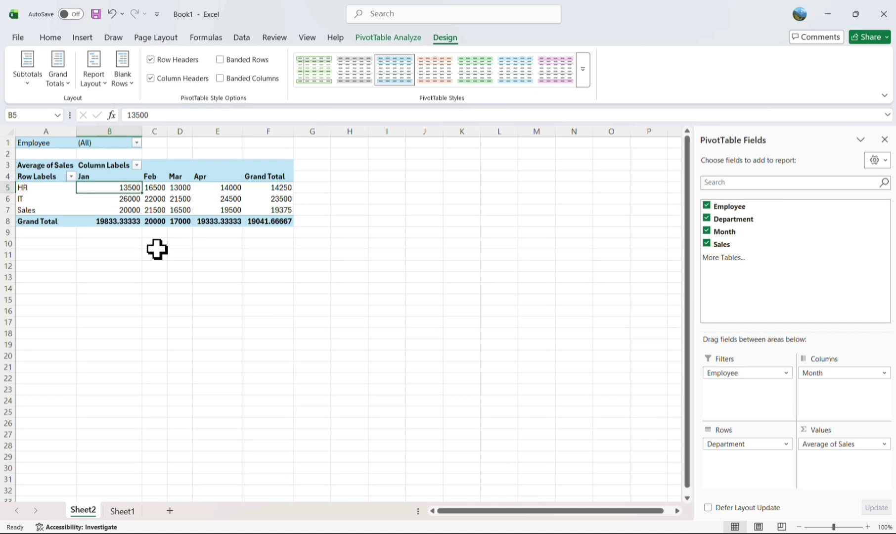
left_click(84, 77)
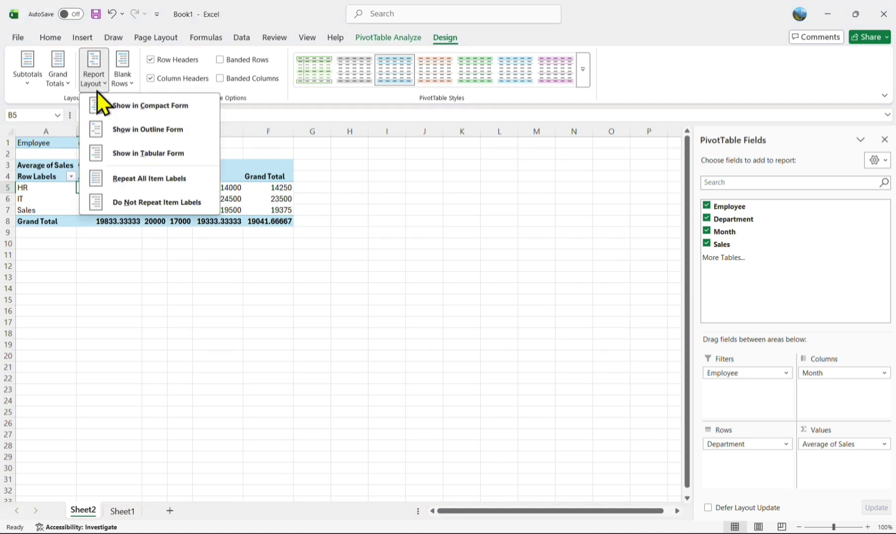
left_click(135, 134)
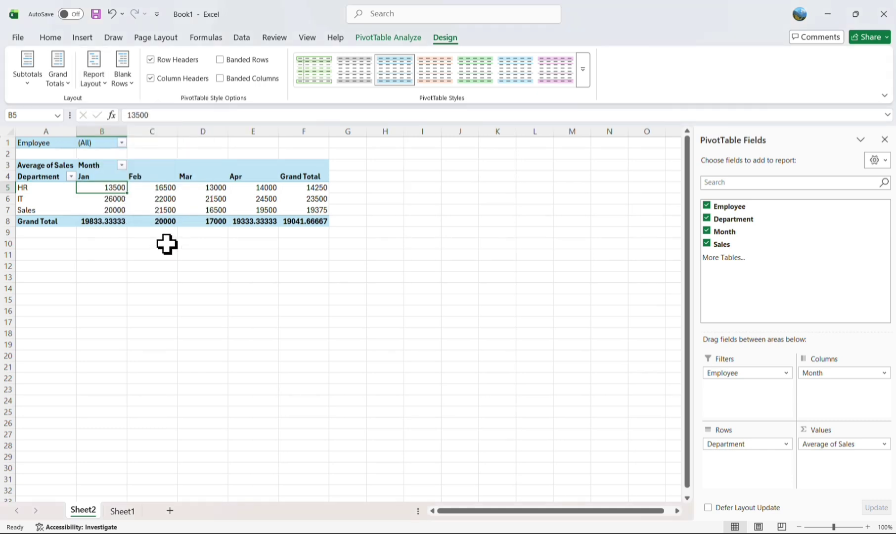
Set the PivotTable's report layout to Tabular Form
left_click(80, 85)
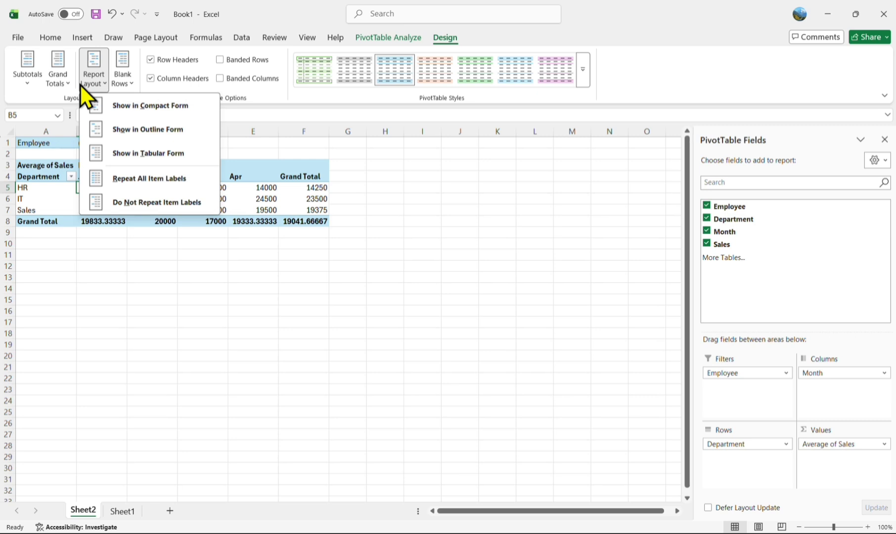
left_click(135, 146)
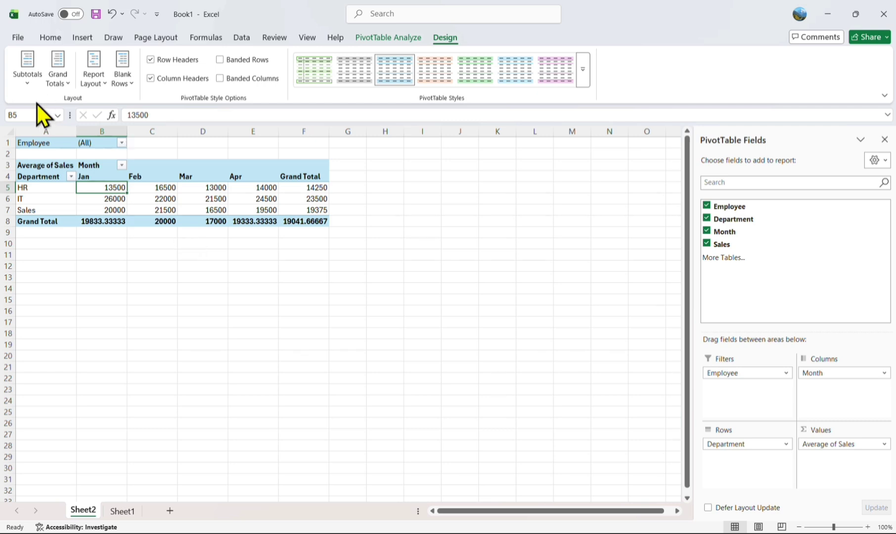
Try the PivotTable's grand totals off for rows and columns, on for both, and on for rows only
left_click(65, 84)
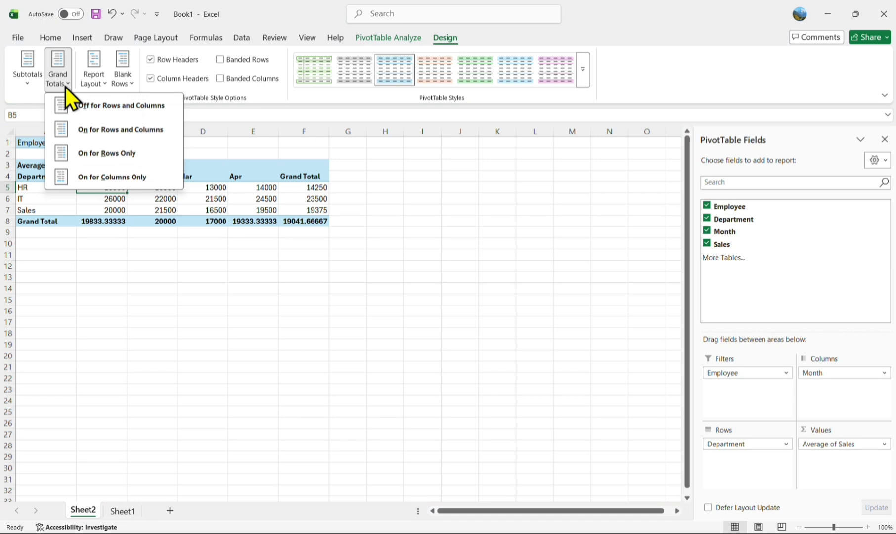
left_click(91, 107)
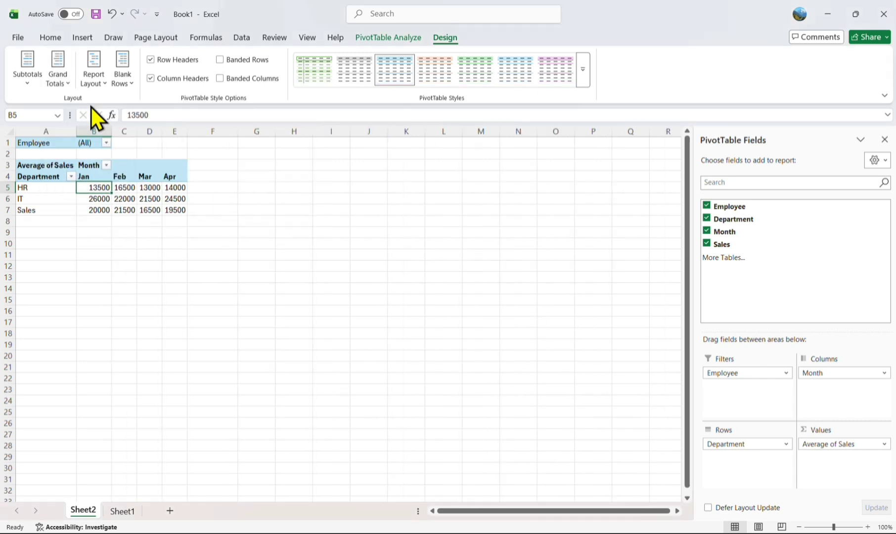
left_click(69, 83)
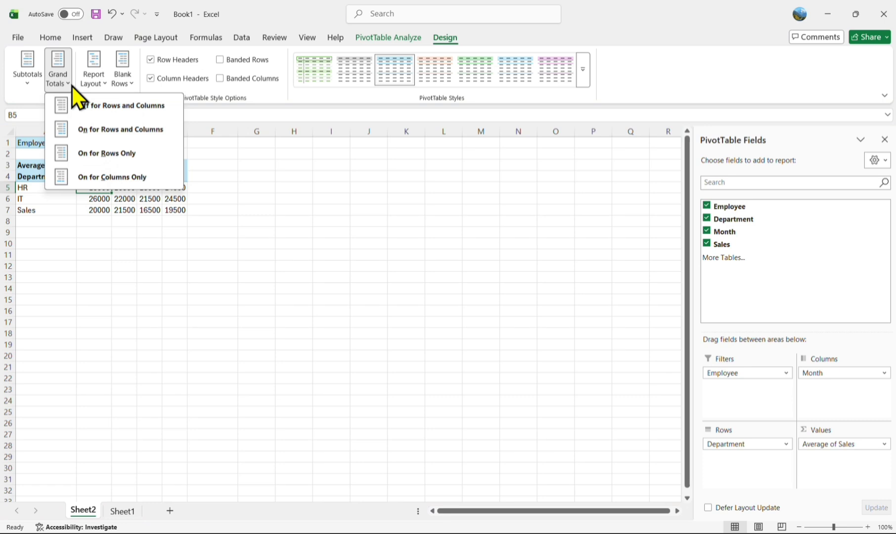
left_click(100, 130)
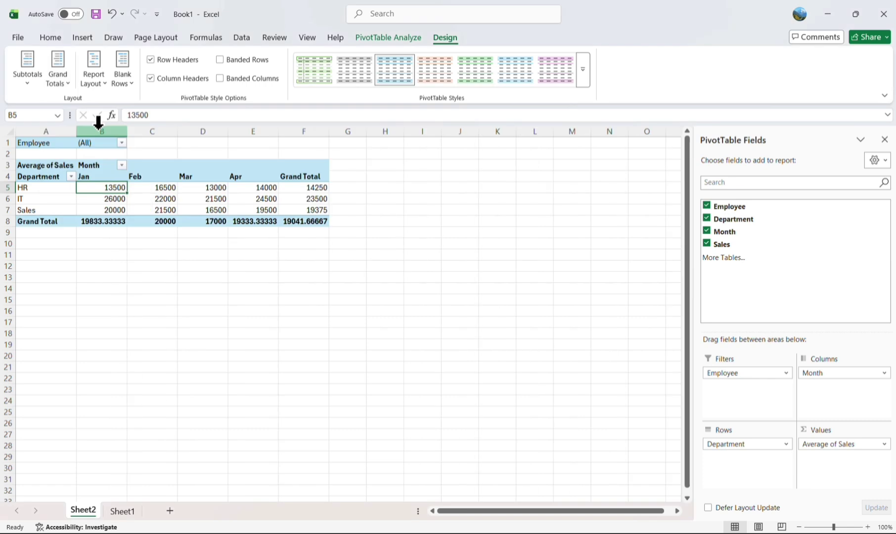
left_click(53, 84)
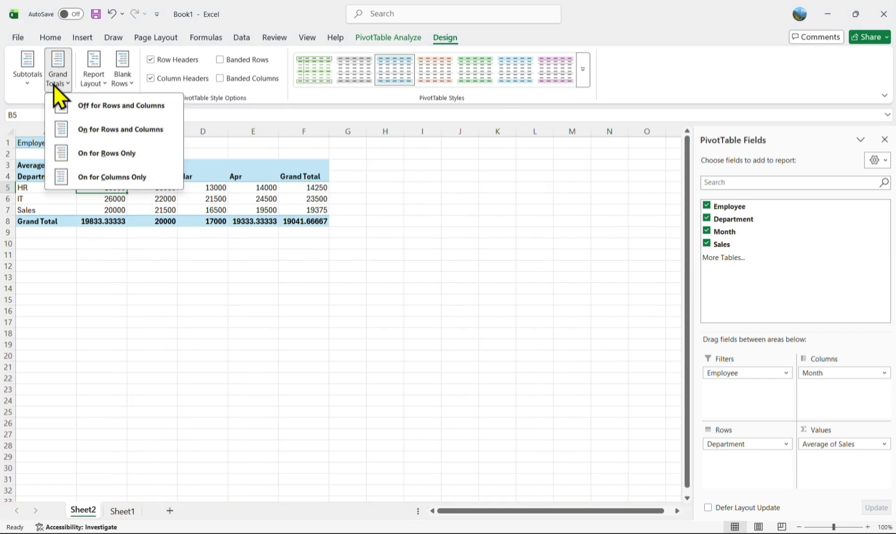
left_click(111, 161)
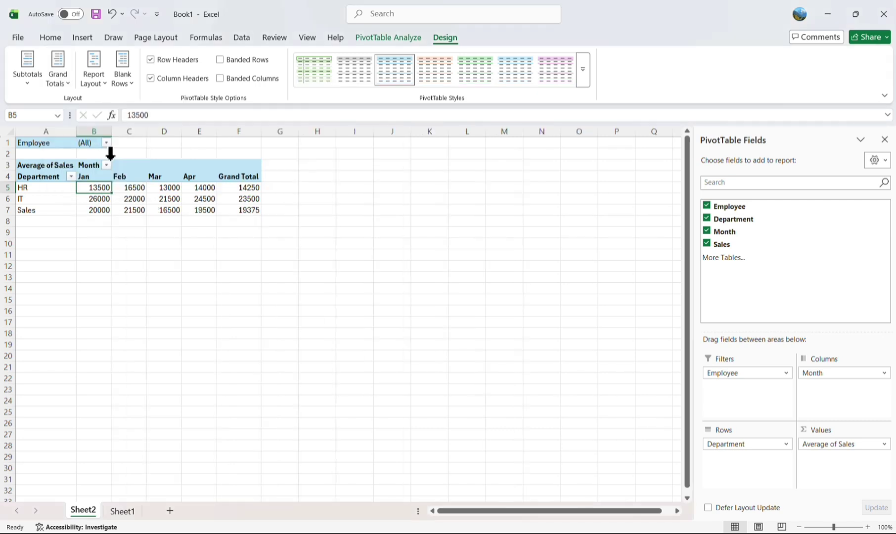
Turn on the PivotTable's grand totals for columns only
left_click(69, 84)
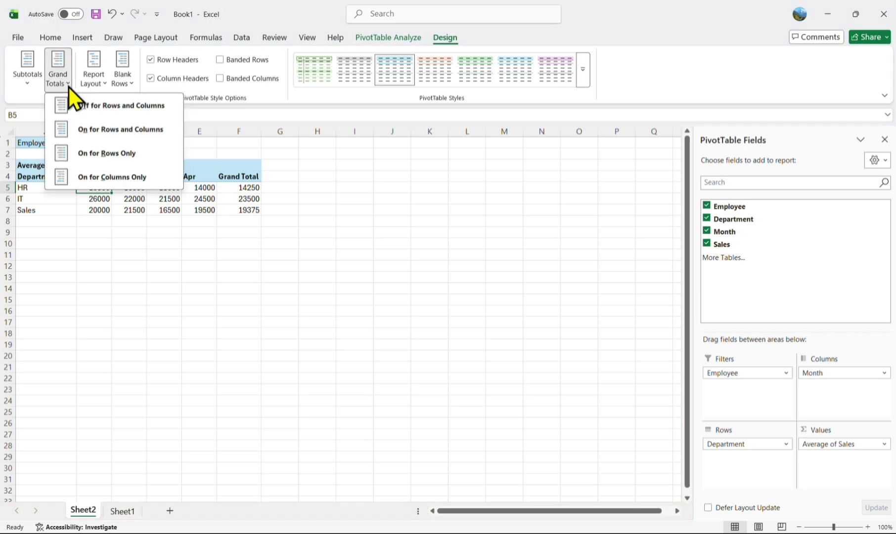
left_click(105, 175)
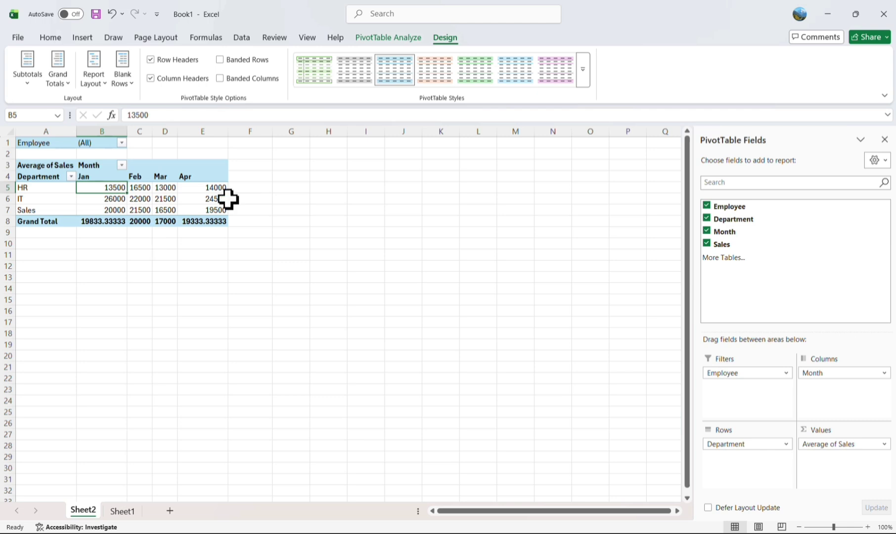
Try Banded Rows and Banded Columns on the PivotTable, switching each one back off
left_click(217, 60)
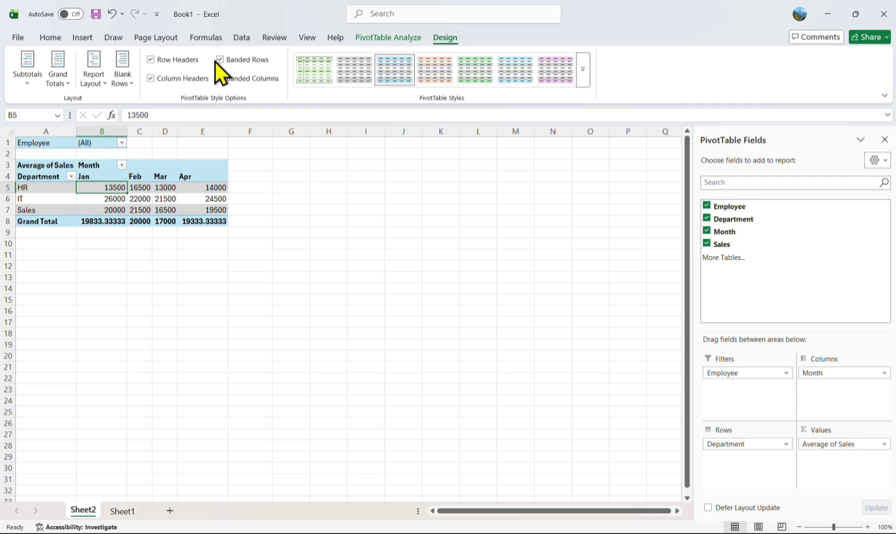
left_click(216, 61)
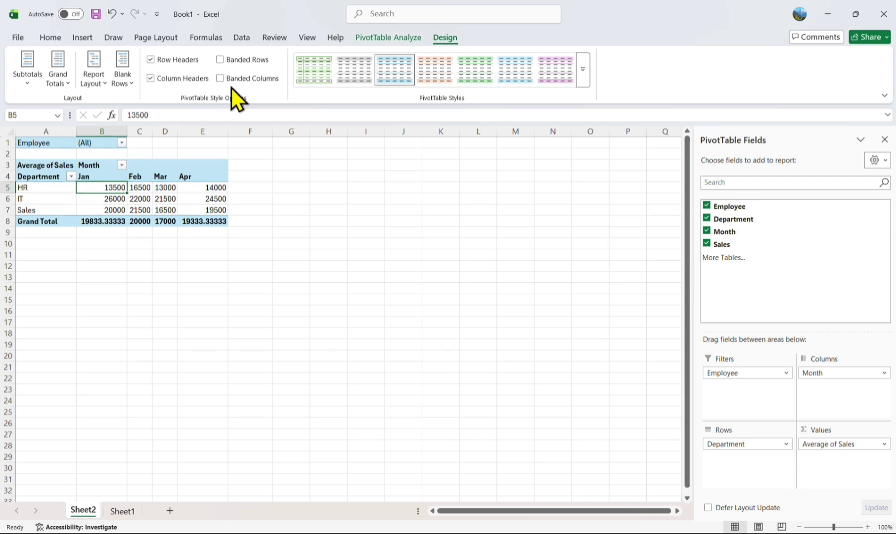
left_click(219, 79)
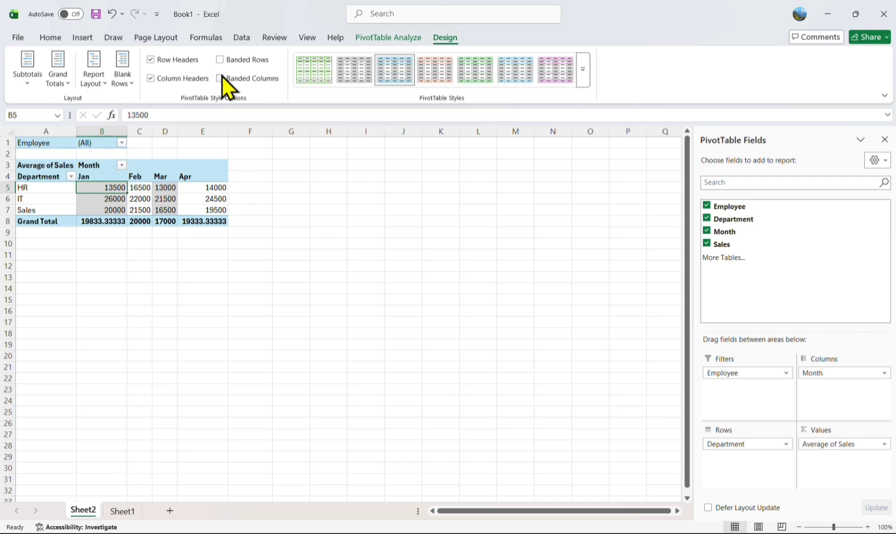
left_click(221, 78)
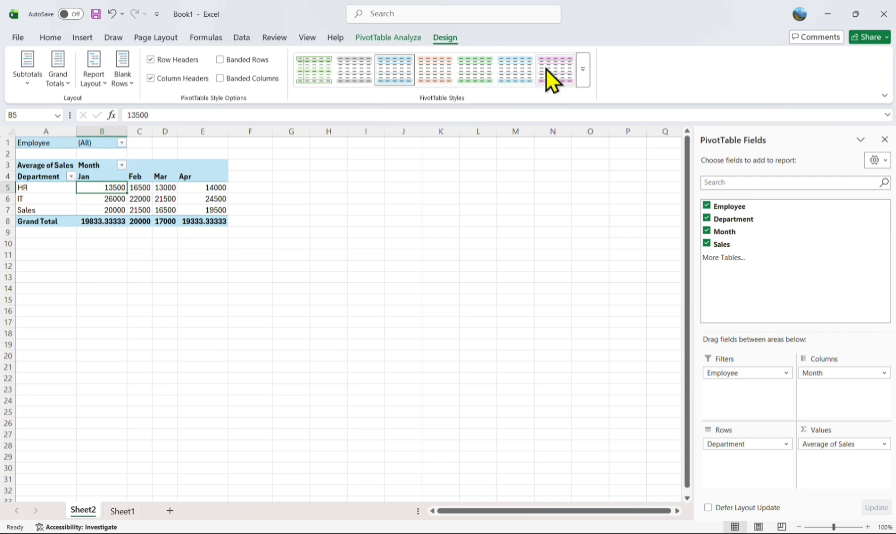
Apply the dark green style from the first row of the Dark PivotTable styles
left_click(581, 71)
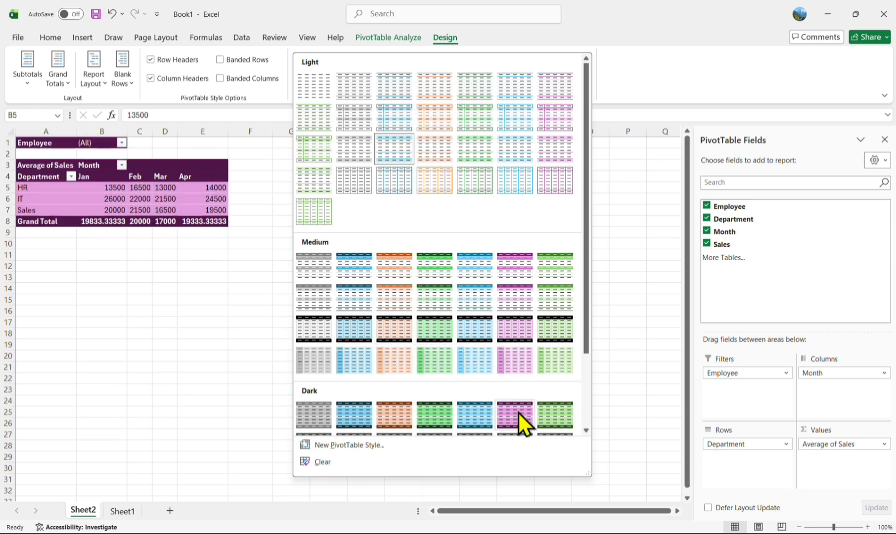
left_click(419, 430)
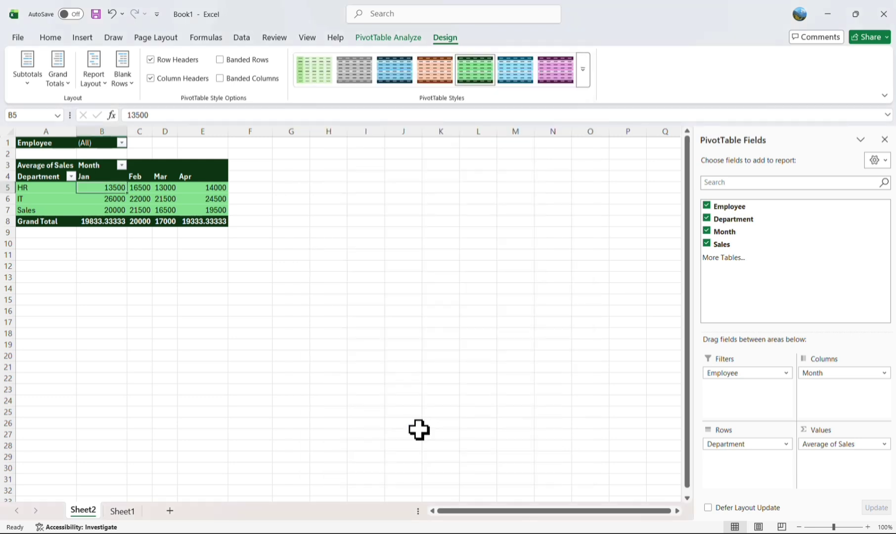